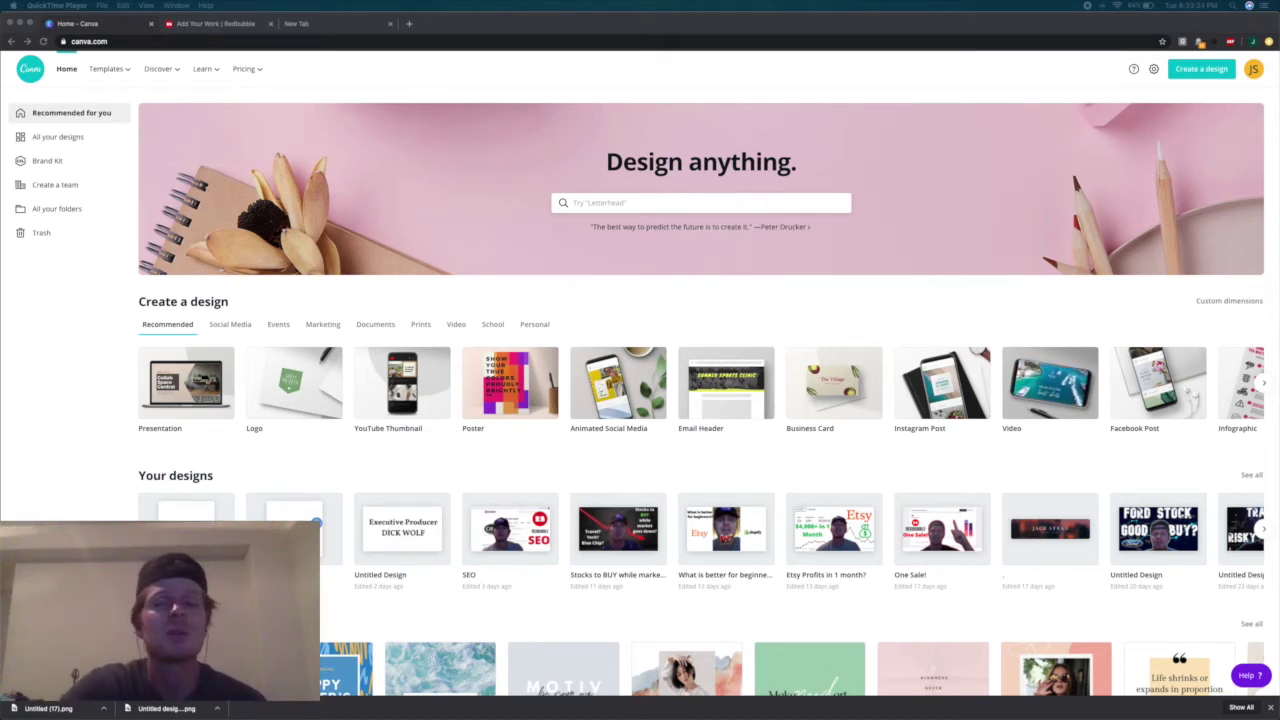
Step: Bring the Chrome window showing the Canva home page to the front
{"action": "left_click", "coordinate": [640, 81]}
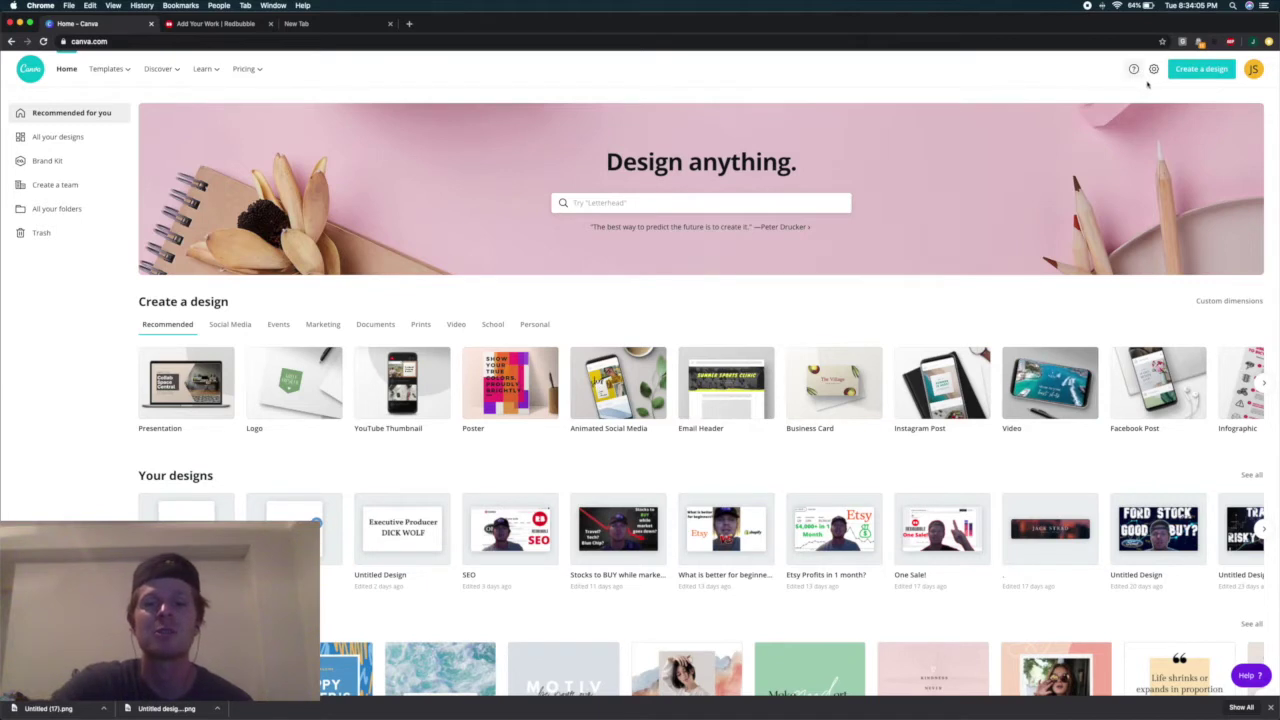
Step: Create a new blank Logo design and show the Elements library
{"action": "left_click", "coordinate": [1190, 75]}
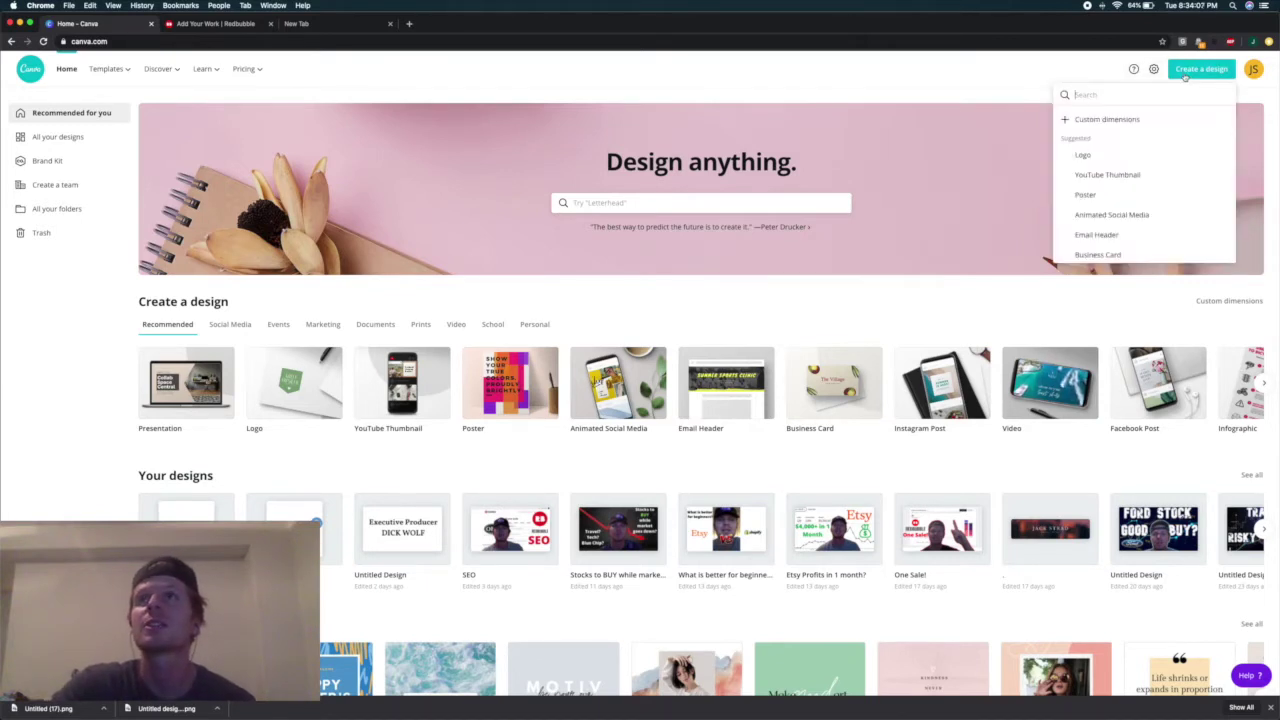
{"action": "left_click", "coordinate": [1084, 158]}
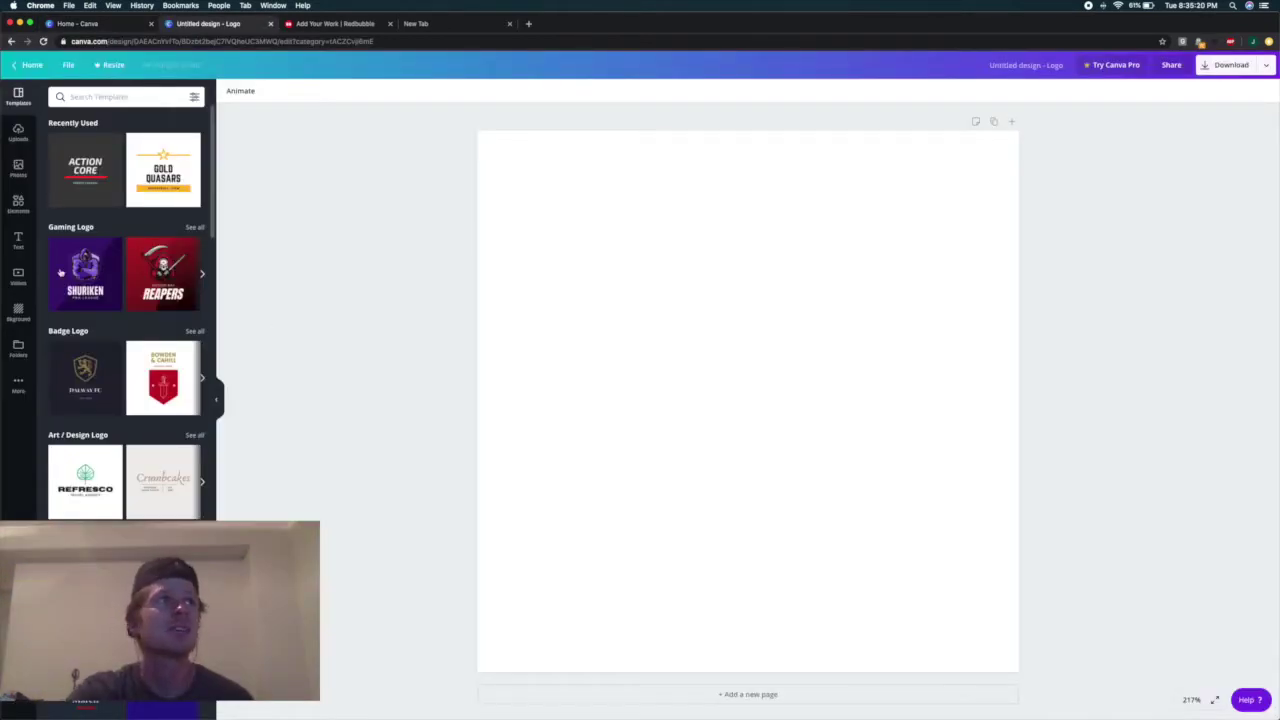
{"action": "left_click", "coordinate": [18, 205]}
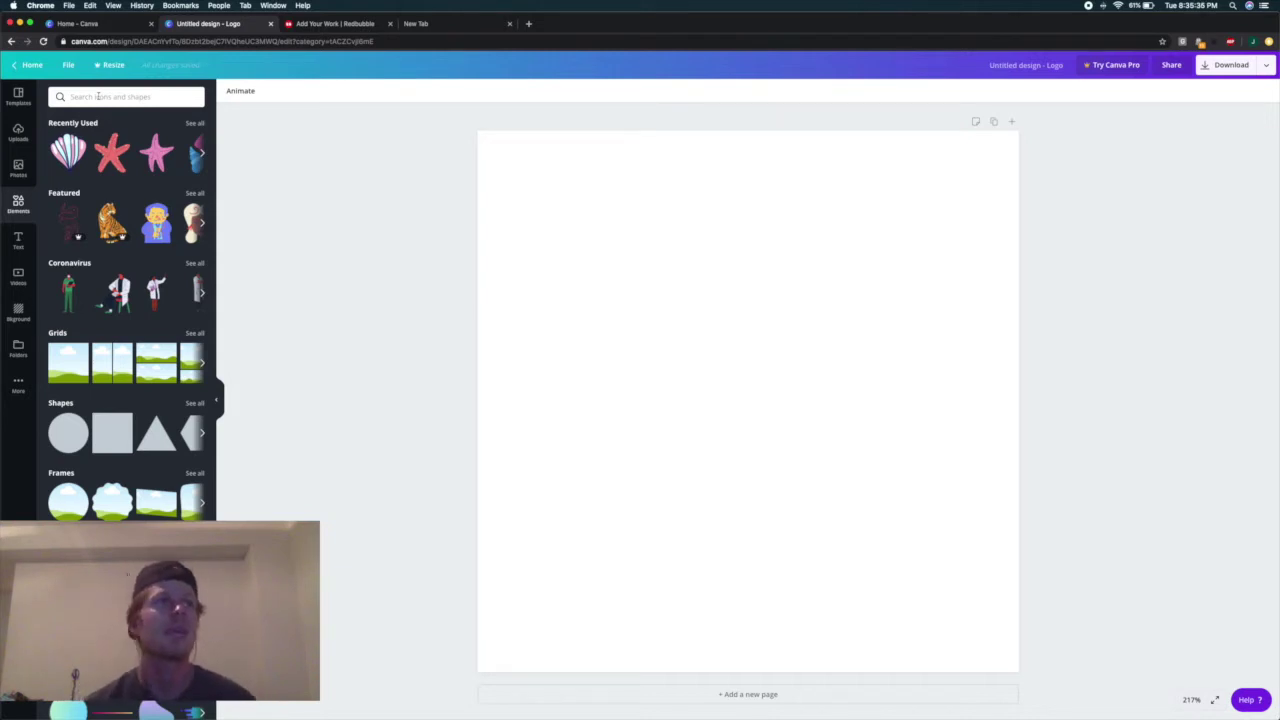
Step: Rerun the 'beach' element search, add the round beach scene and enlarge it
{"action": "left_click", "coordinate": [97, 97]}
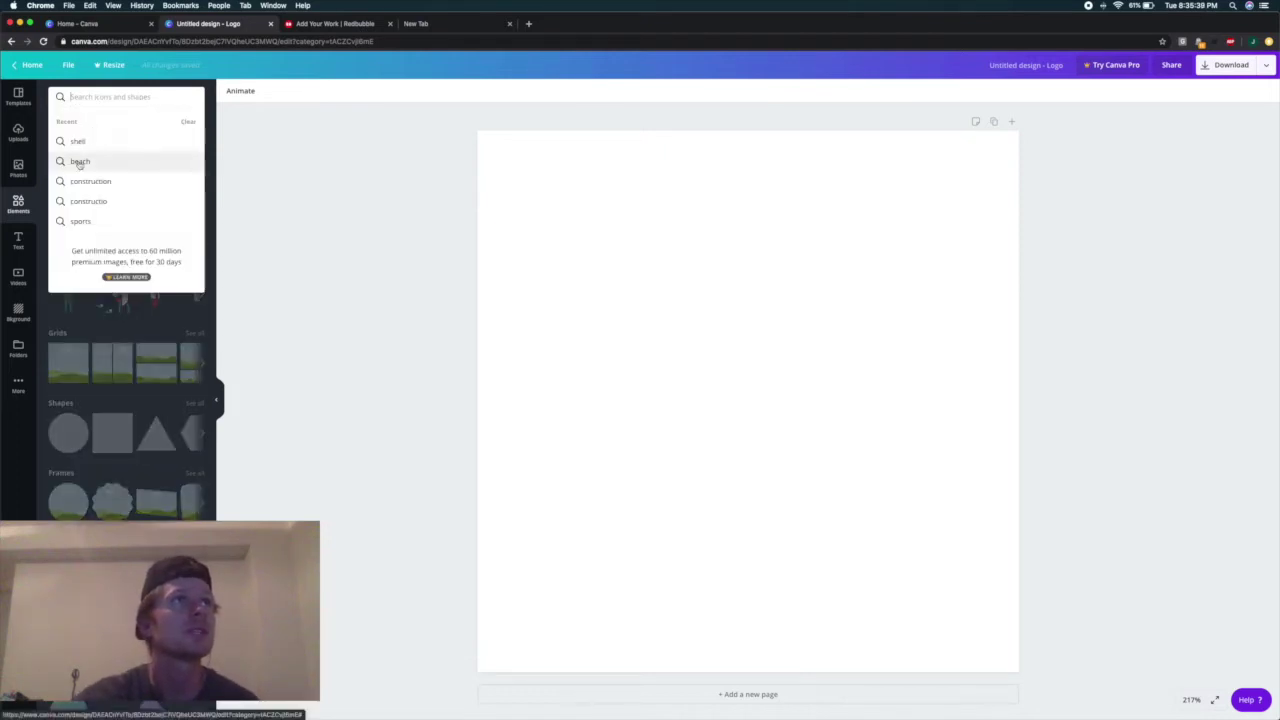
{"action": "left_click", "coordinate": [79, 162]}
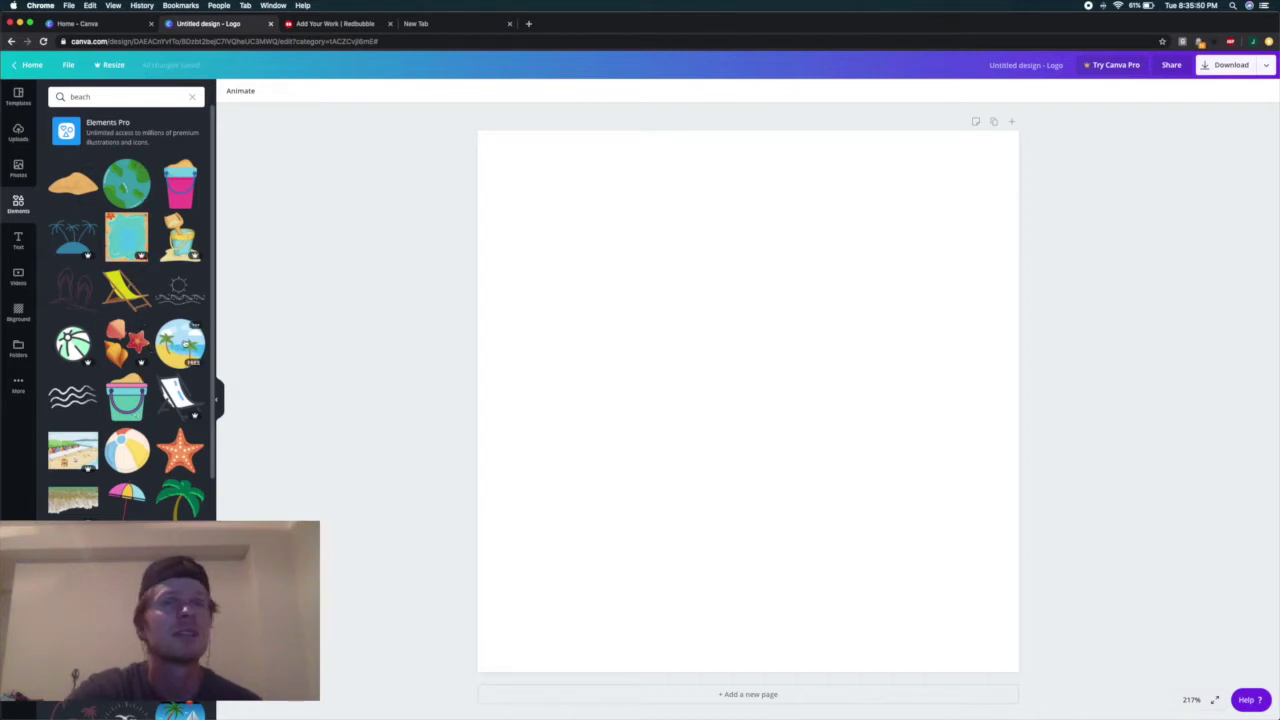
{"action": "left_click", "coordinate": [180, 345]}
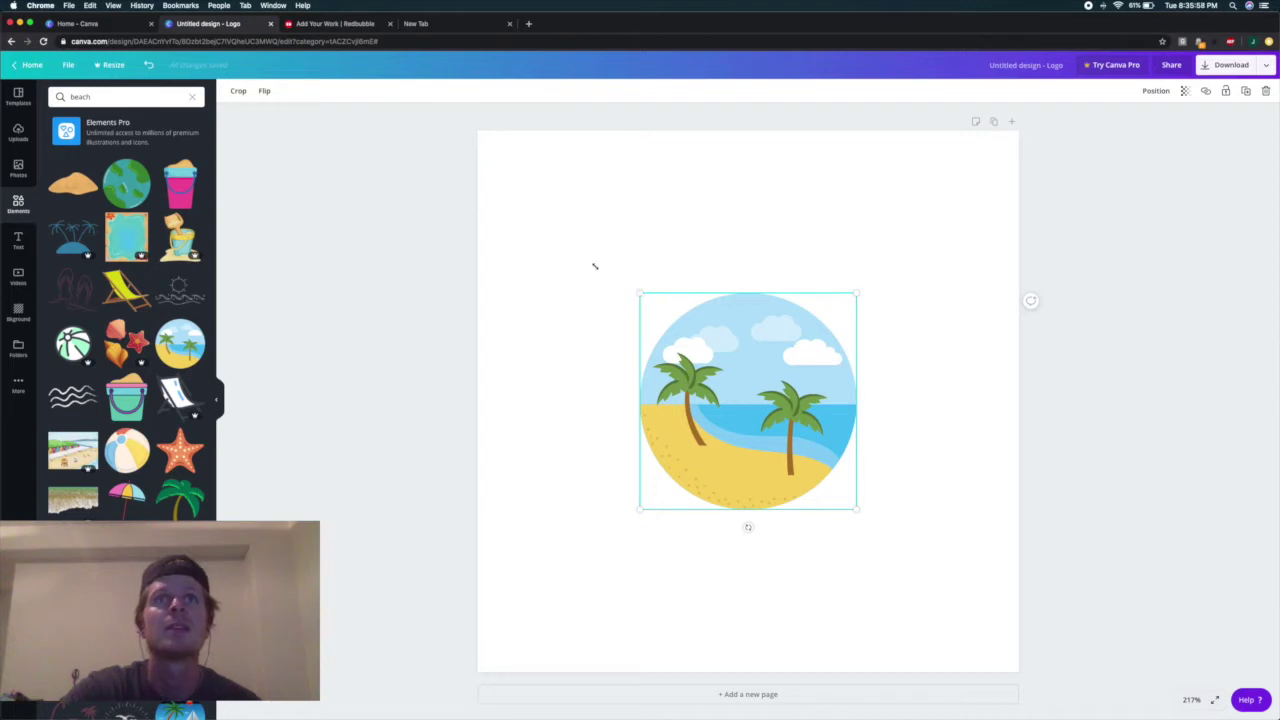
{"action": "left_click_drag", "start_coordinate": [594, 266], "coordinate": [520, 229]}
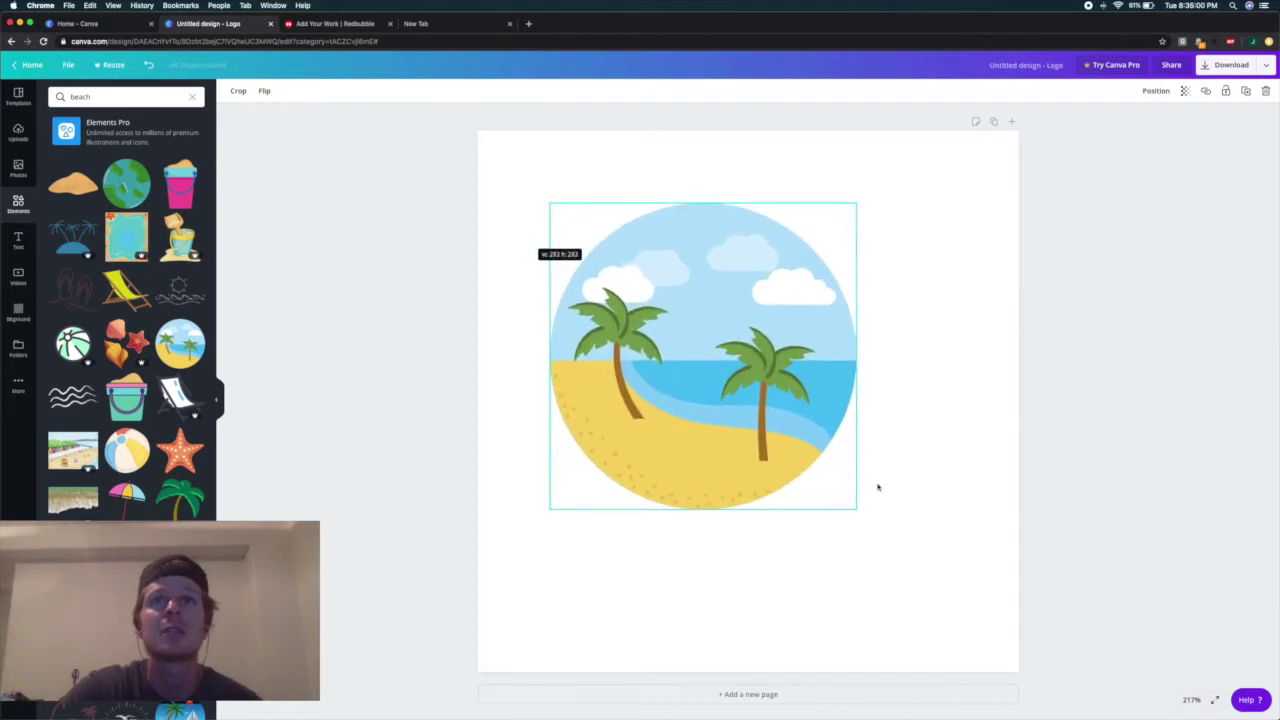
Step: Enlarge the beach scene toward the bottom right, then delete it
{"action": "left_click_drag", "start_coordinate": [855, 508], "coordinate": [948, 557]}
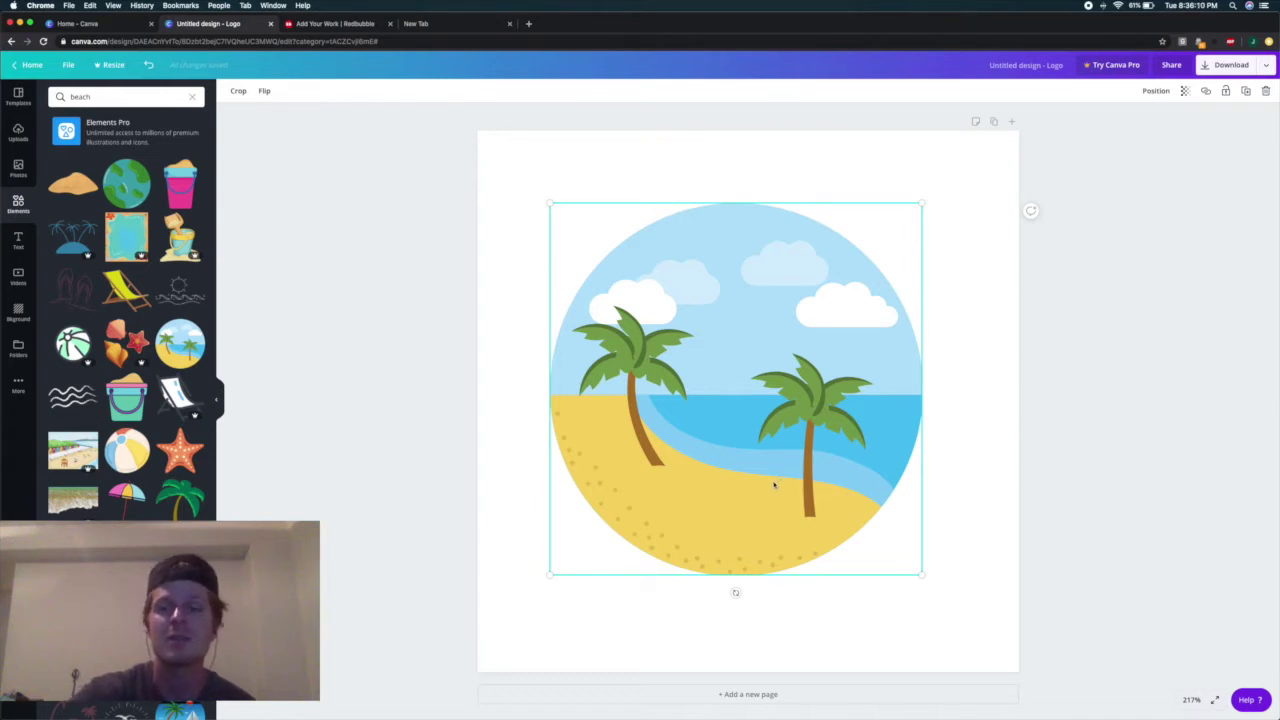
{"action": "key", "text": "Delete"}
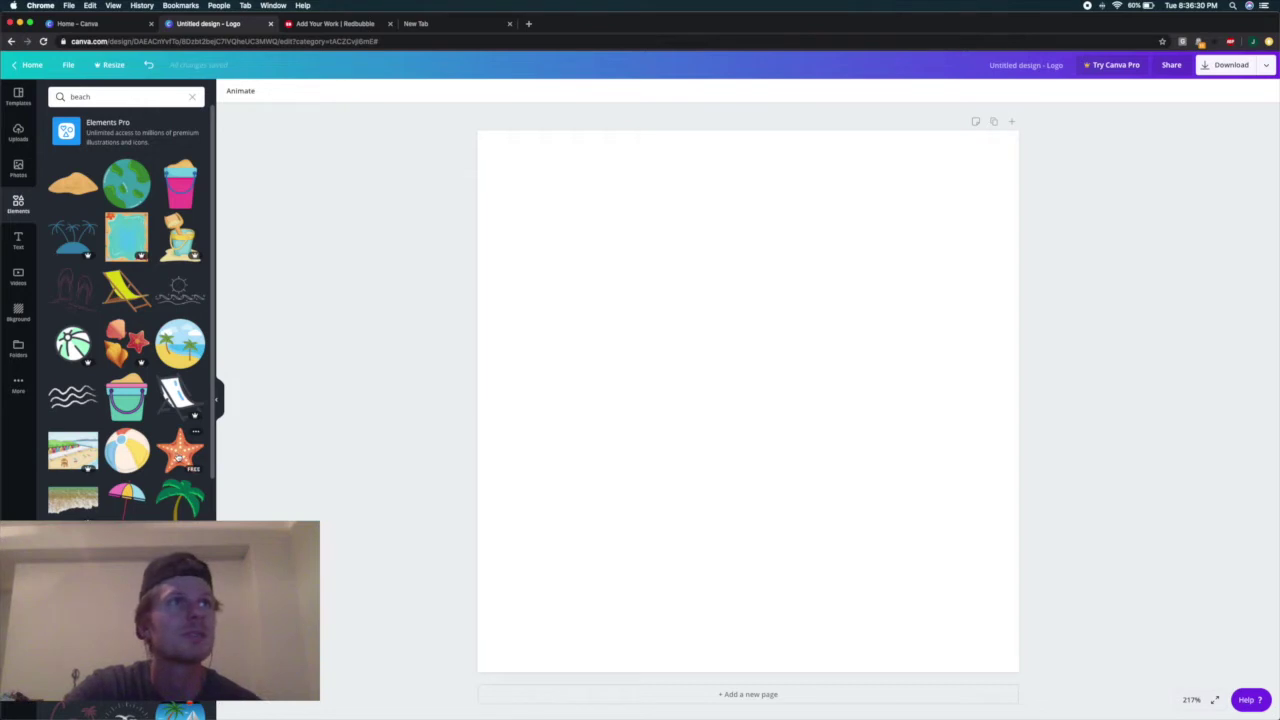
Step: Add the orange starfish, pink scallop shell and blue-and-pink conch shell to the page
{"action": "left_click", "coordinate": [179, 452]}
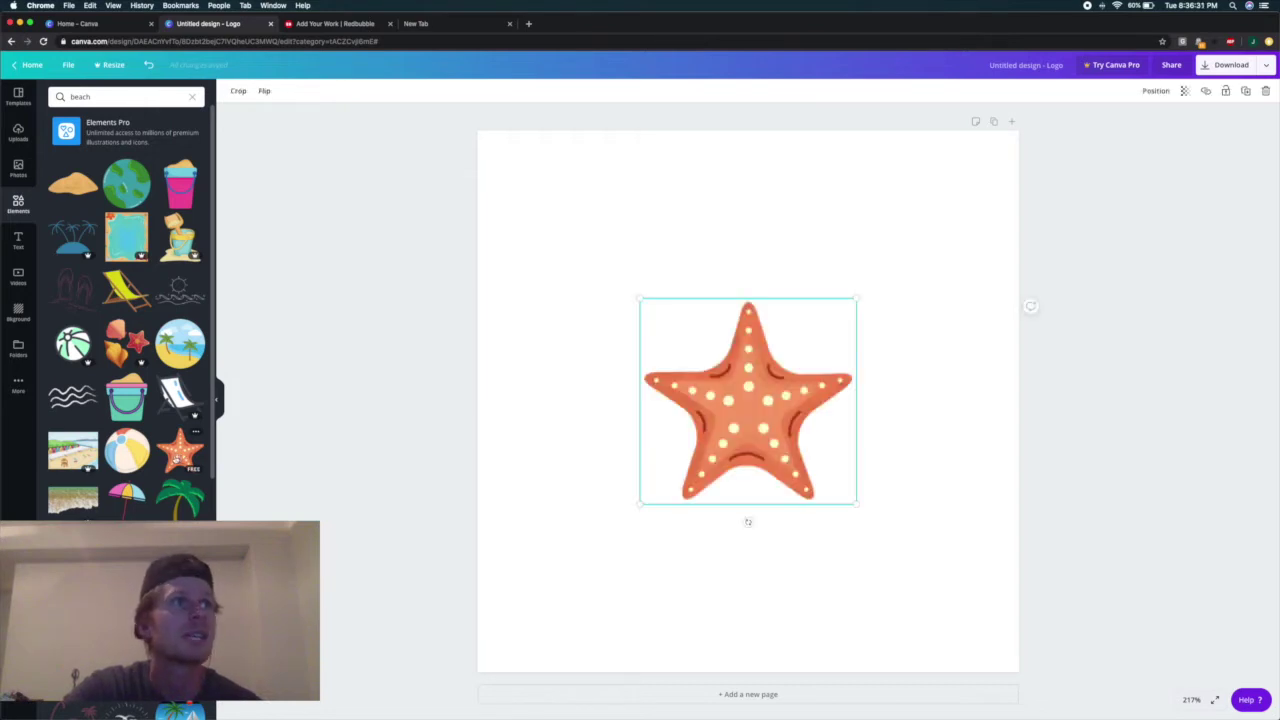
{"action": "left_click", "coordinate": [118, 343]}
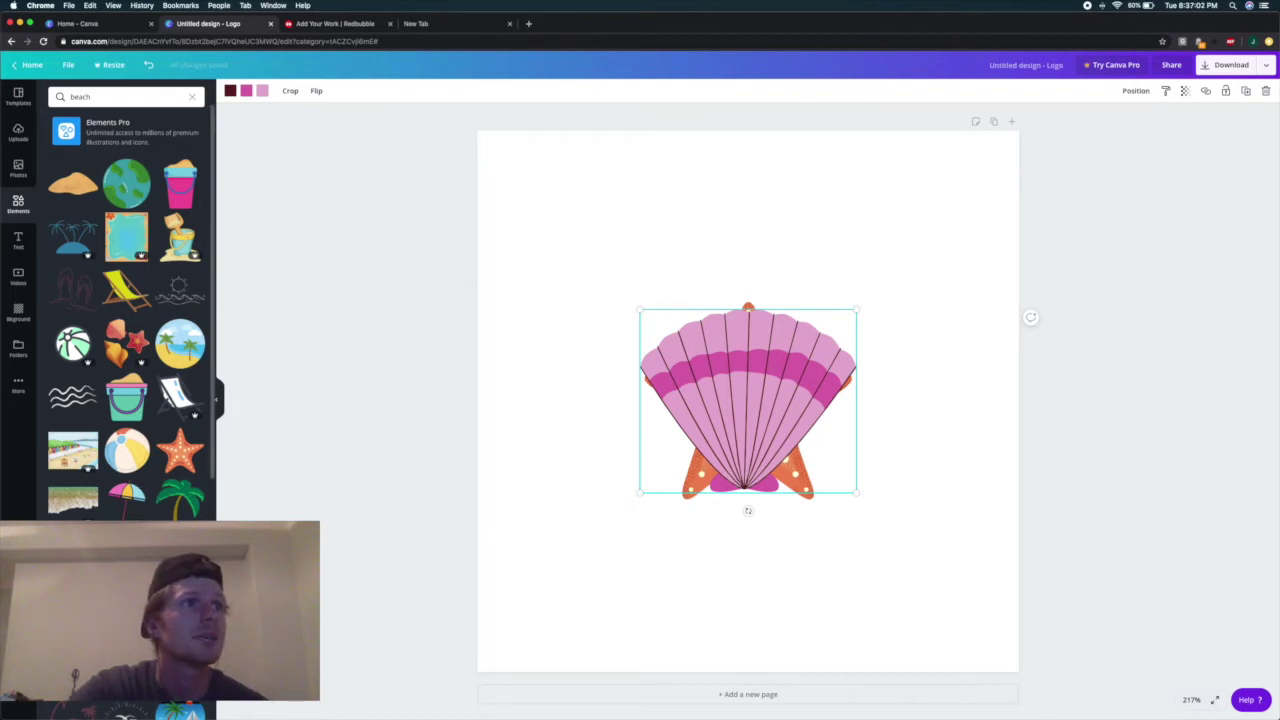
{"action": "left_click", "coordinate": [126, 560]}
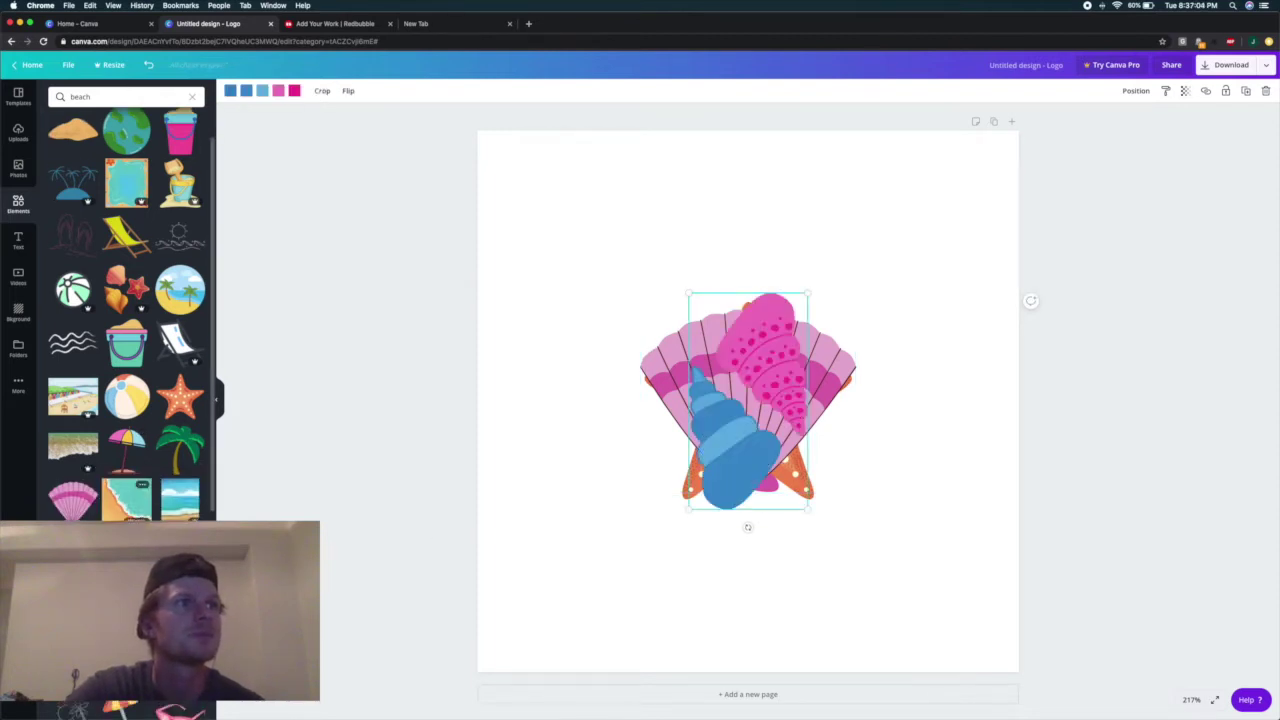
Step: Select the larger shell and add the pink starfish from further down the beach elements
{"action": "scroll", "coordinate": [126, 400], "scroll_direction": "down", "scroll_amount": 2}
{"action": "scroll", "coordinate": [126, 320], "scroll_direction": "down", "scroll_amount": 2}
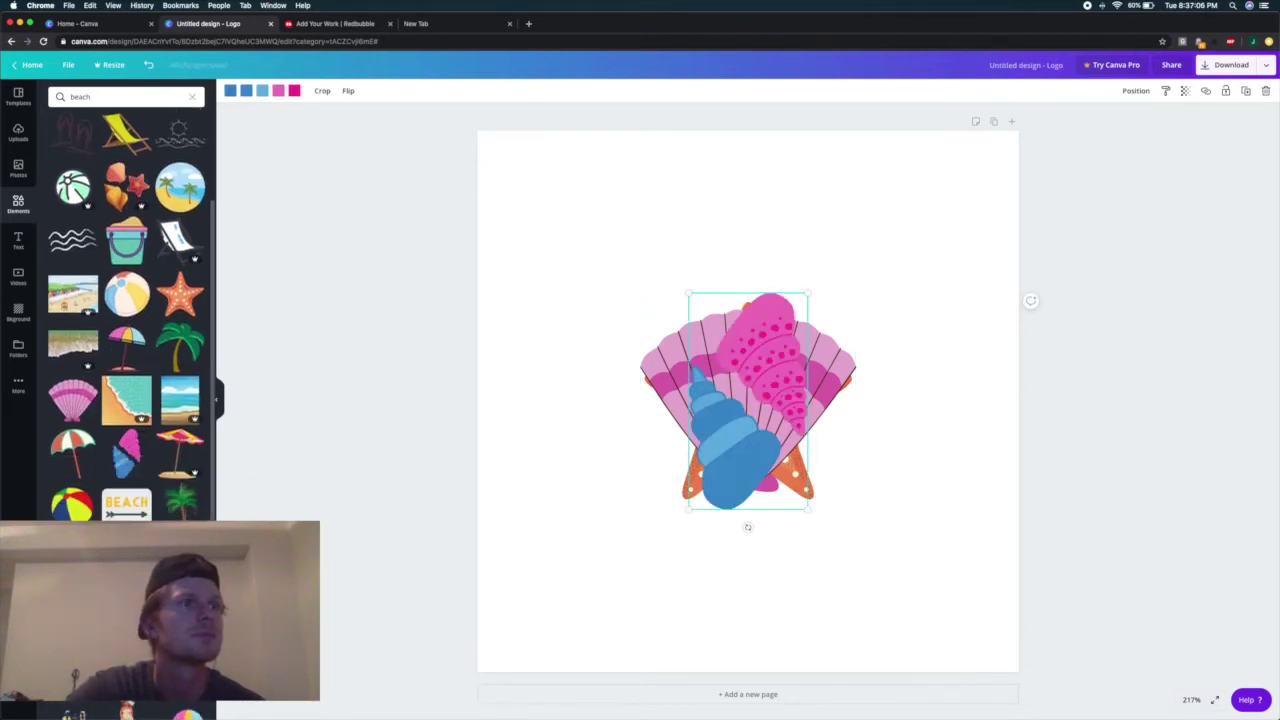
{"action": "scroll", "coordinate": [126, 320], "scroll_direction": "down", "scroll_amount": 5}
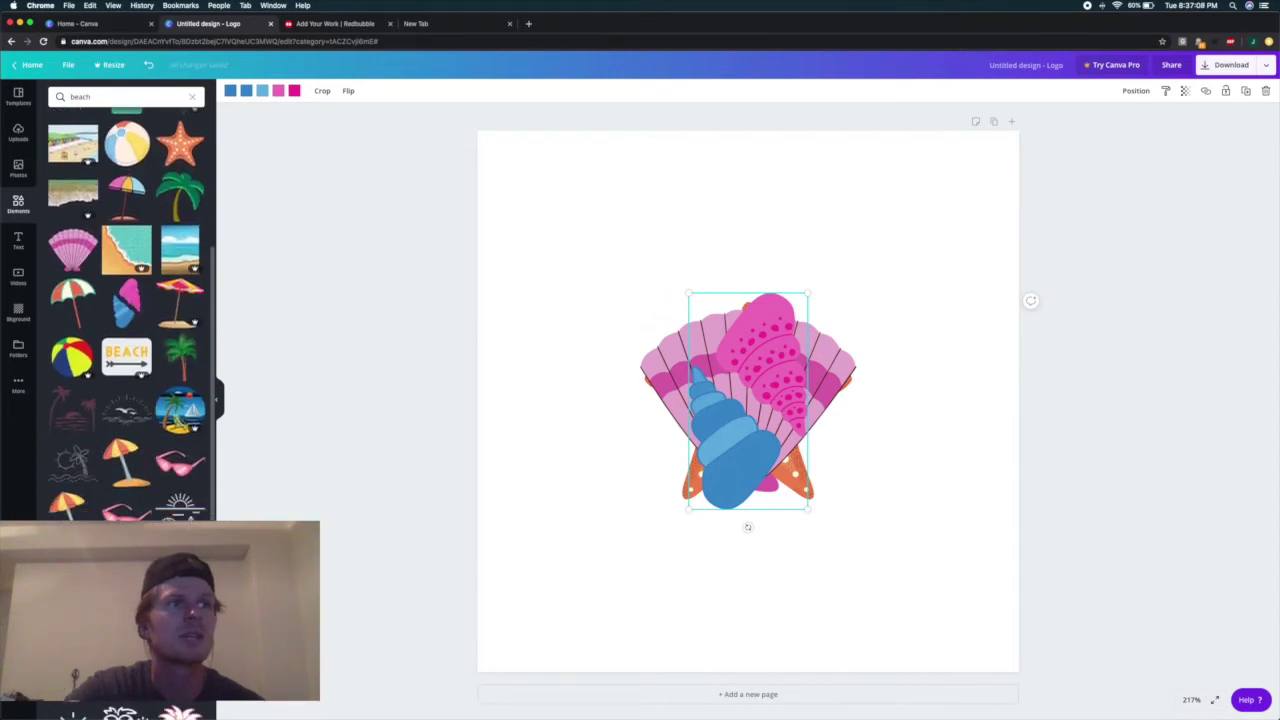
{"action": "scroll", "coordinate": [126, 320], "scroll_direction": "down", "scroll_amount": 1}
{"action": "left_click", "coordinate": [665, 370]}
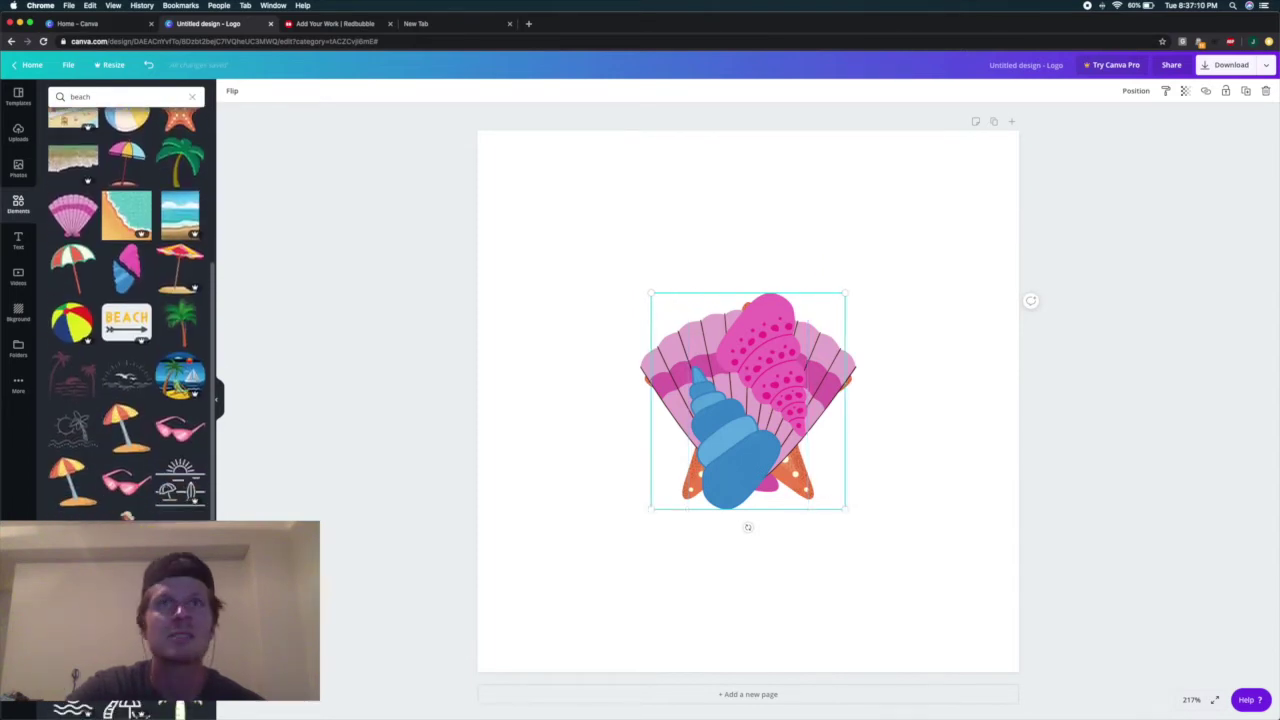
{"action": "scroll", "coordinate": [126, 320], "scroll_direction": "down", "scroll_amount": 1}
{"action": "left_click", "coordinate": [180, 118]}
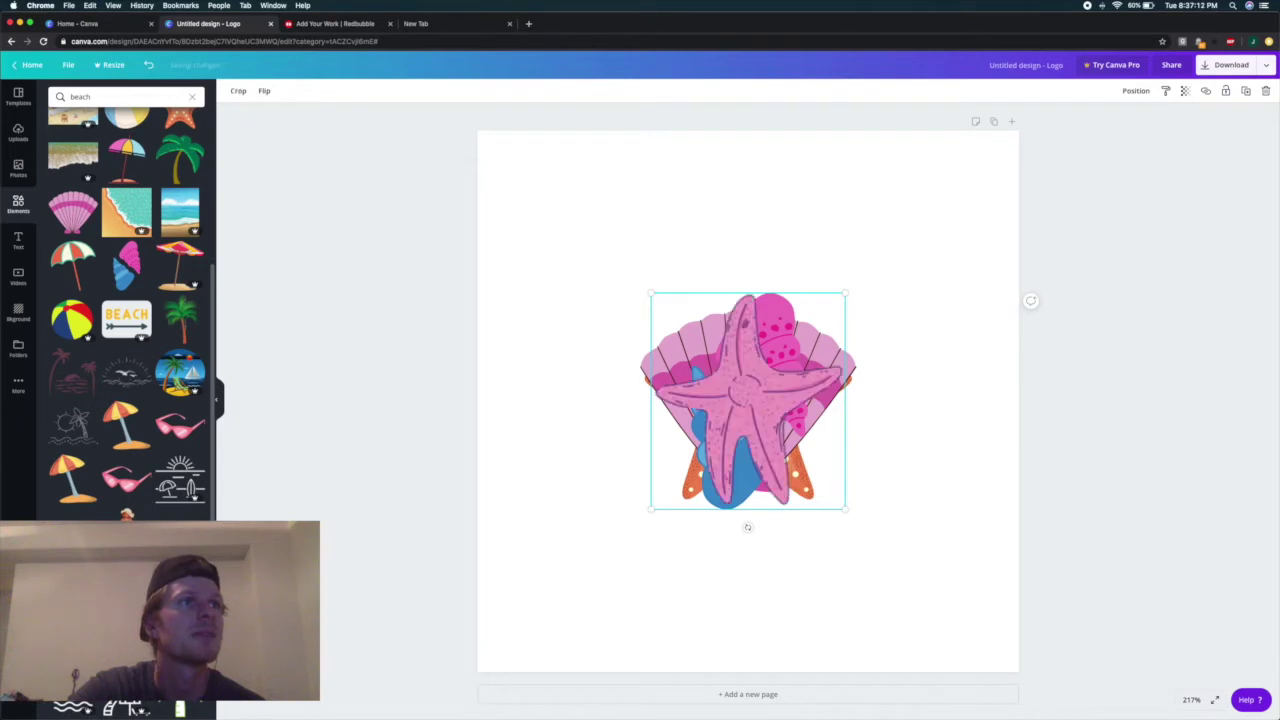
{"action": "scroll", "coordinate": [126, 320], "scroll_direction": "down", "scroll_amount": 2}
{"action": "scroll", "coordinate": [126, 320], "scroll_direction": "down", "scroll_amount": 3}
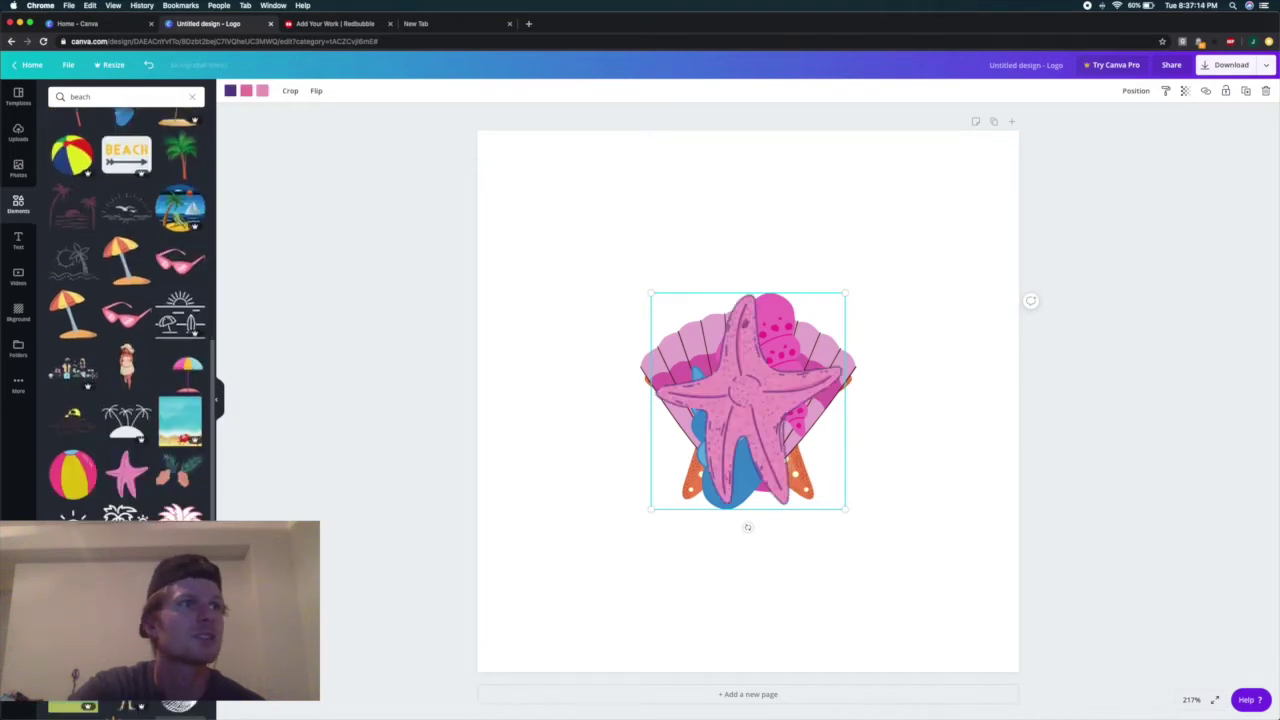
{"action": "scroll", "coordinate": [126, 320], "scroll_direction": "up", "scroll_amount": 10}
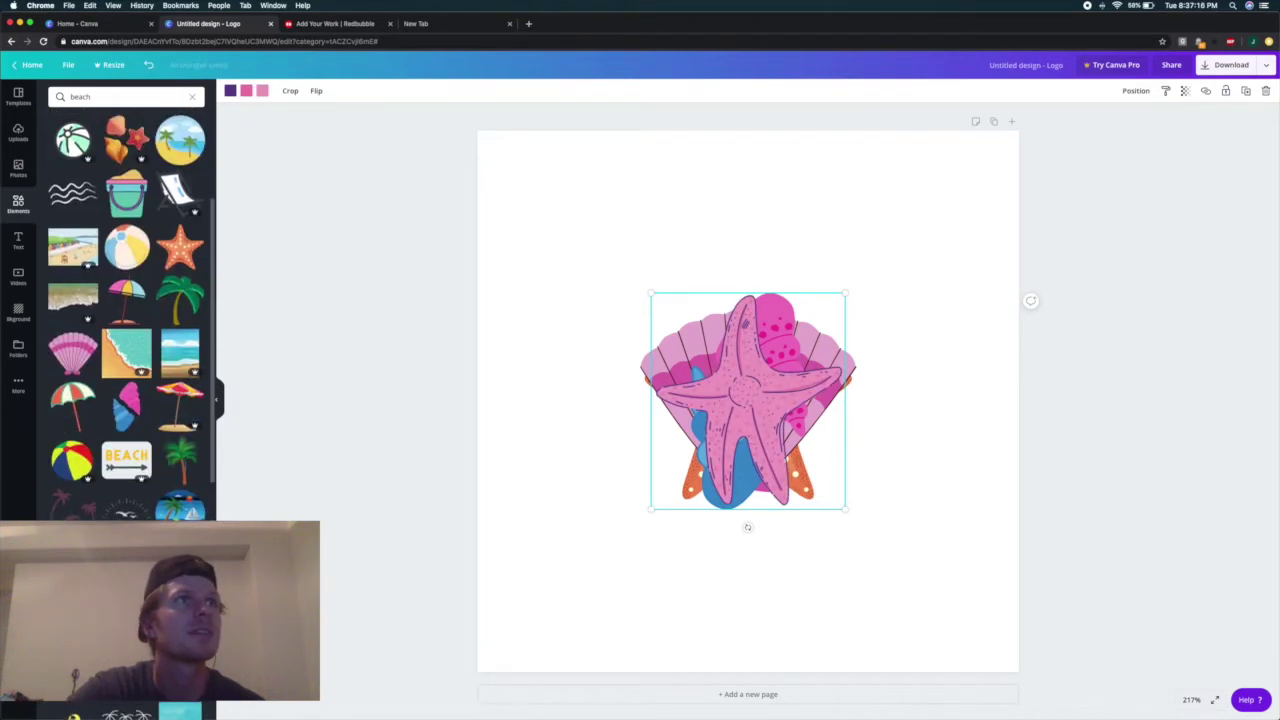
{"action": "scroll", "coordinate": [126, 320], "scroll_direction": "up", "scroll_amount": 5}
Step: Spread the elements out: pink starfish upper left, conch upper right, scallop lower right
{"action": "left_click_drag", "start_coordinate": [747, 400], "coordinate": [586, 247]}
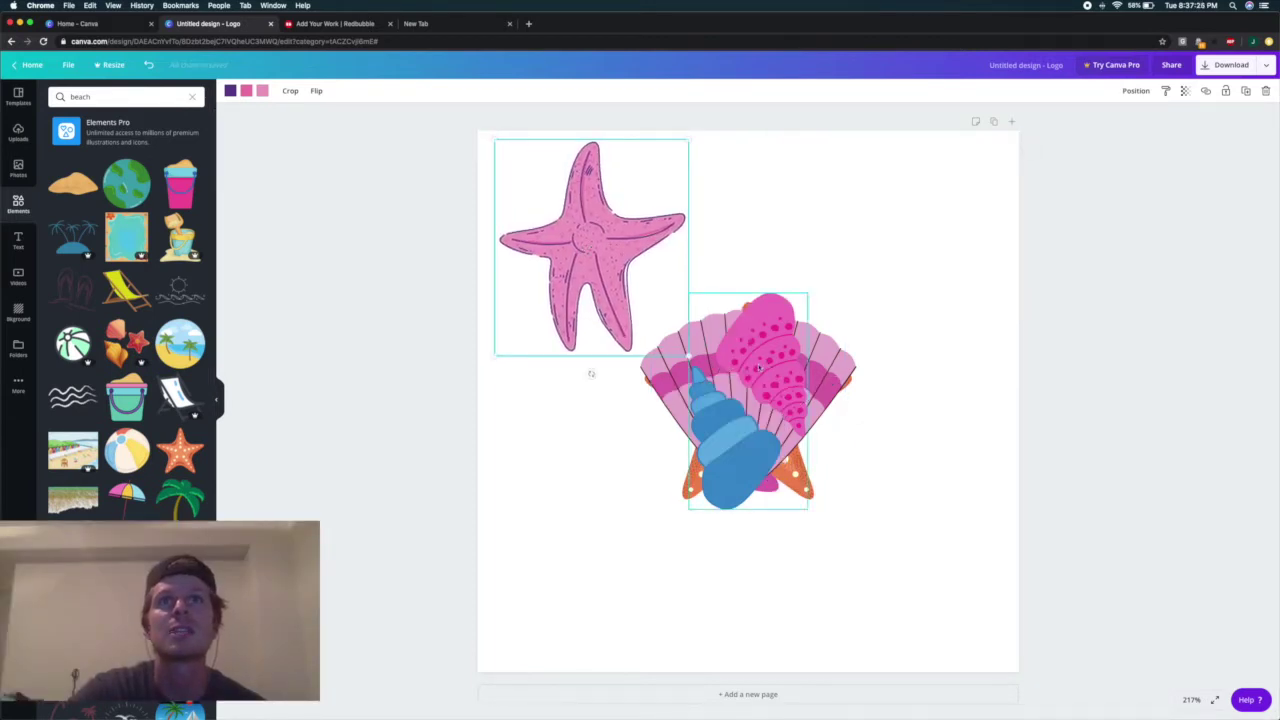
{"action": "left_click_drag", "start_coordinate": [759, 368], "coordinate": [989, 174]}
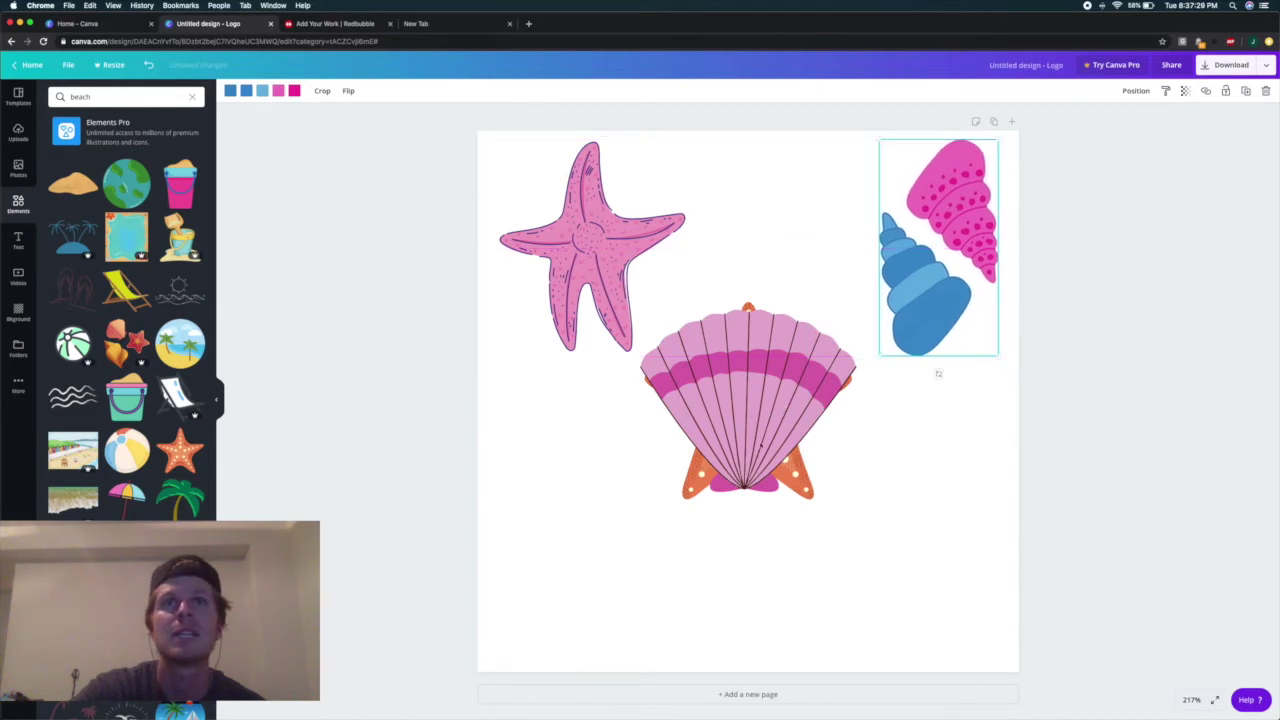
{"action": "left_click", "coordinate": [761, 447]}
{"action": "left_click_drag", "start_coordinate": [761, 447], "coordinate": [896, 566]}
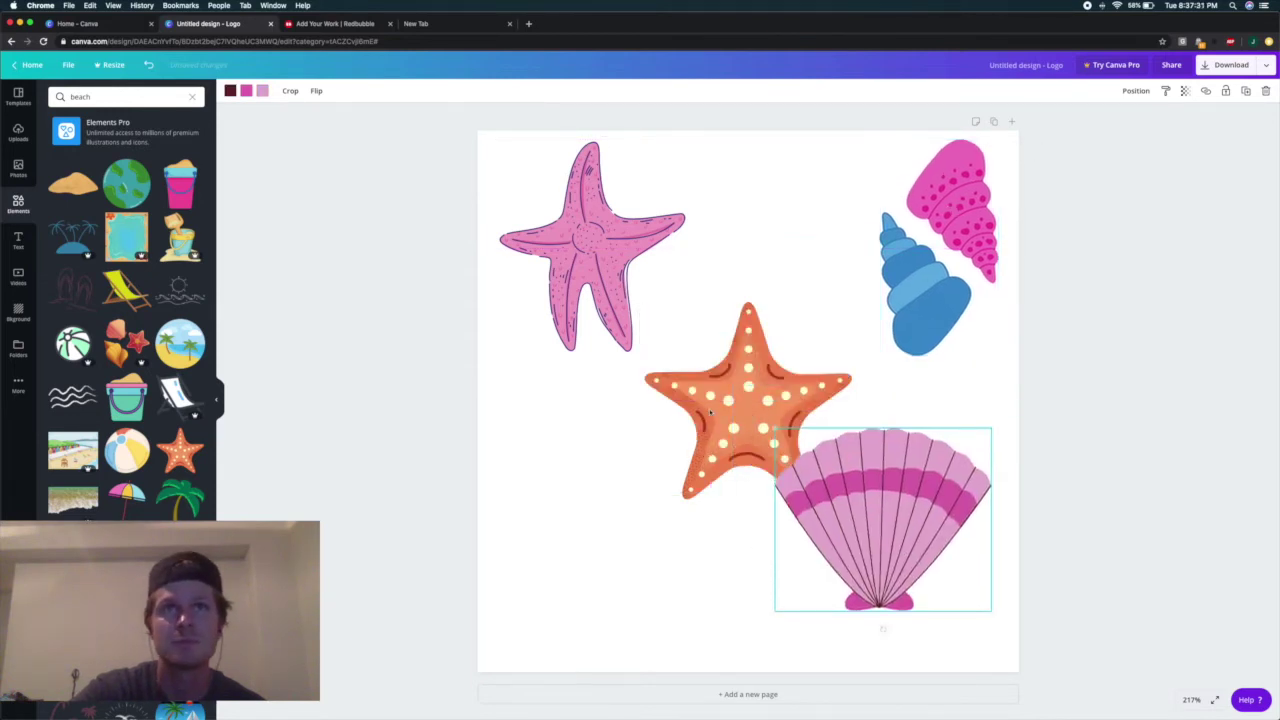
{"action": "left_click_drag", "start_coordinate": [710, 412], "coordinate": [720, 402]}
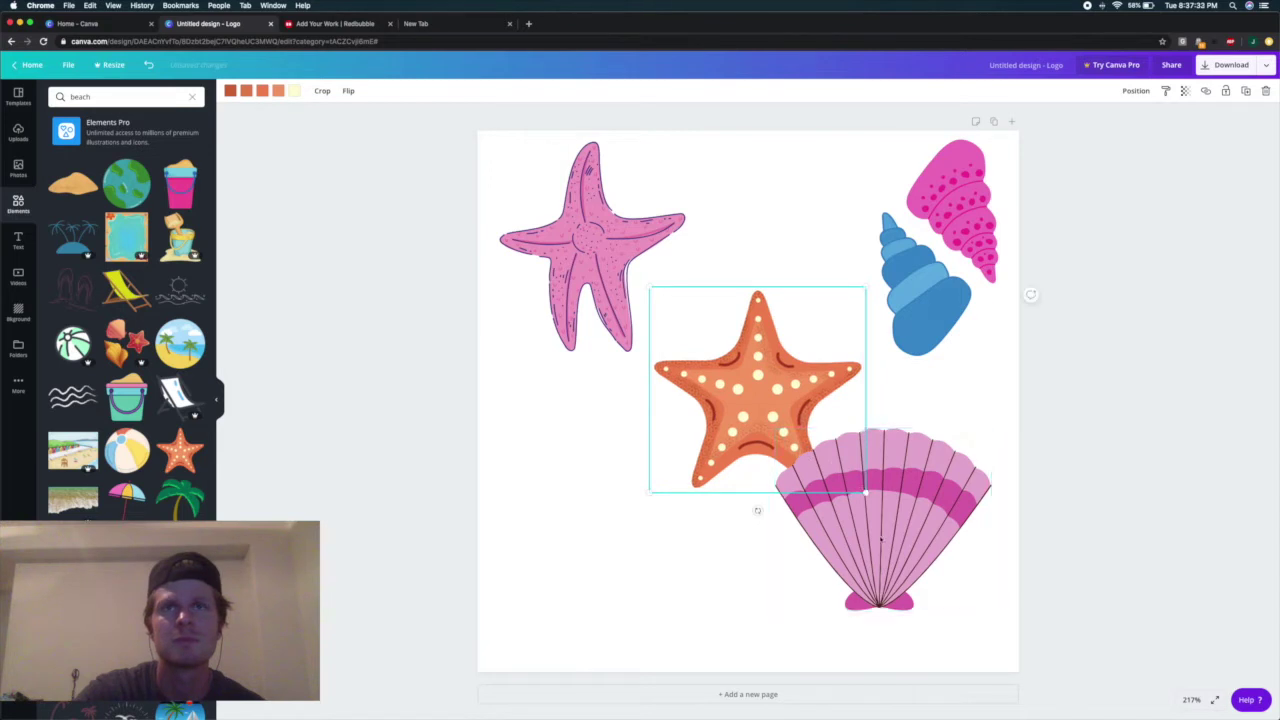
Step: Shrink the scallop in the lower-right corner and shrink and centre the orange starfish
{"action": "left_click", "coordinate": [881, 538]}
{"action": "left_click_drag", "start_coordinate": [881, 538], "coordinate": [894, 580]}
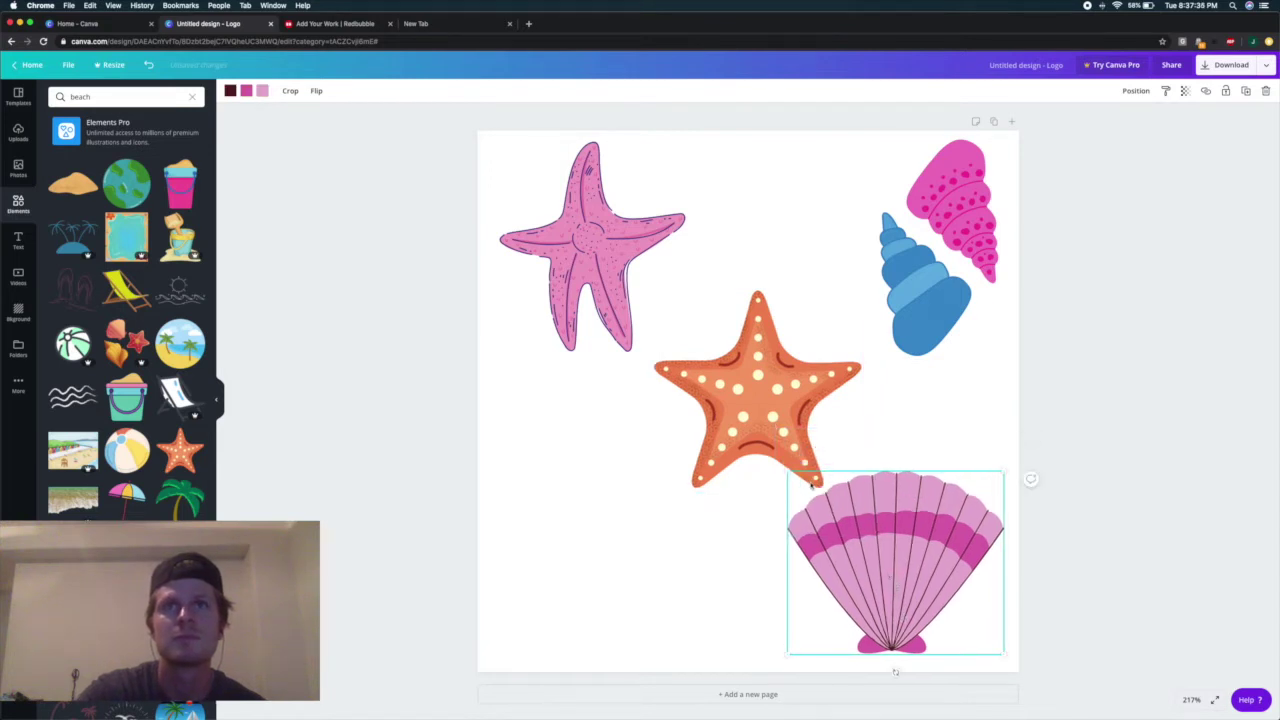
{"action": "left_click_drag", "start_coordinate": [788, 472], "coordinate": [834, 505]}
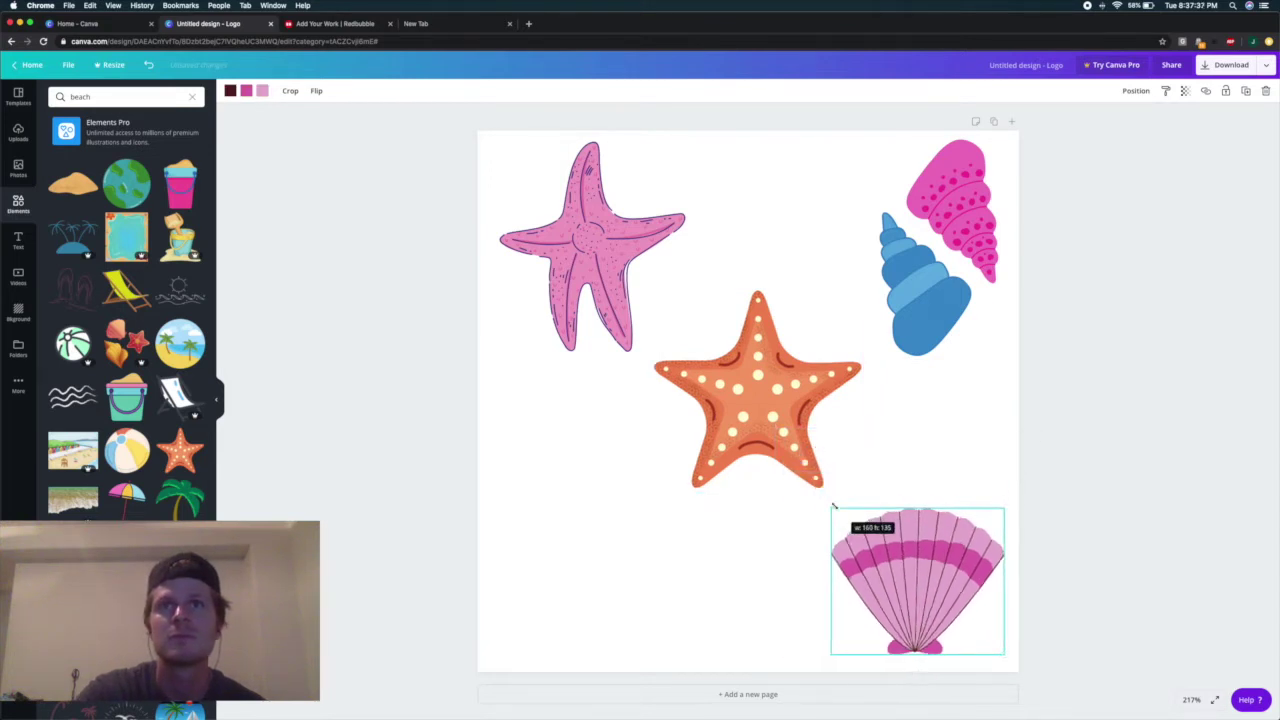
{"action": "left_click", "coordinate": [676, 296]}
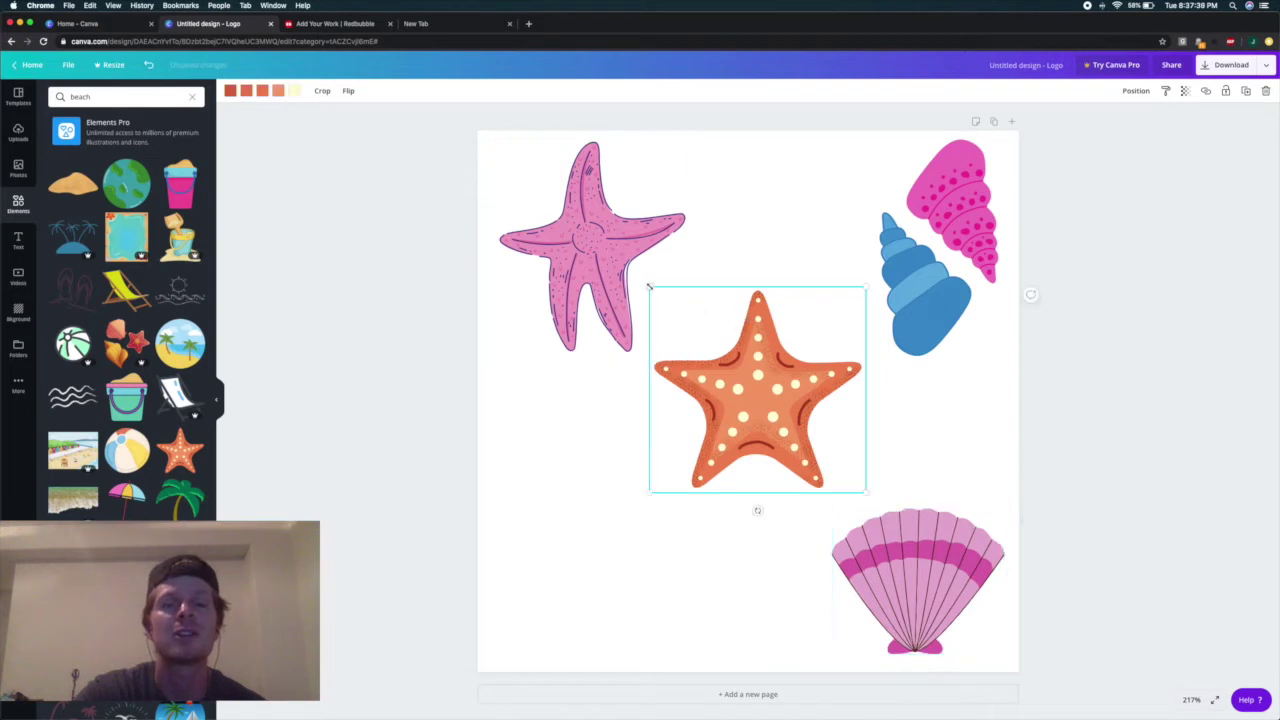
{"action": "left_click_drag", "start_coordinate": [650, 287], "coordinate": [678, 314]}
{"action": "left_click_drag", "start_coordinate": [763, 405], "coordinate": [753, 403]}
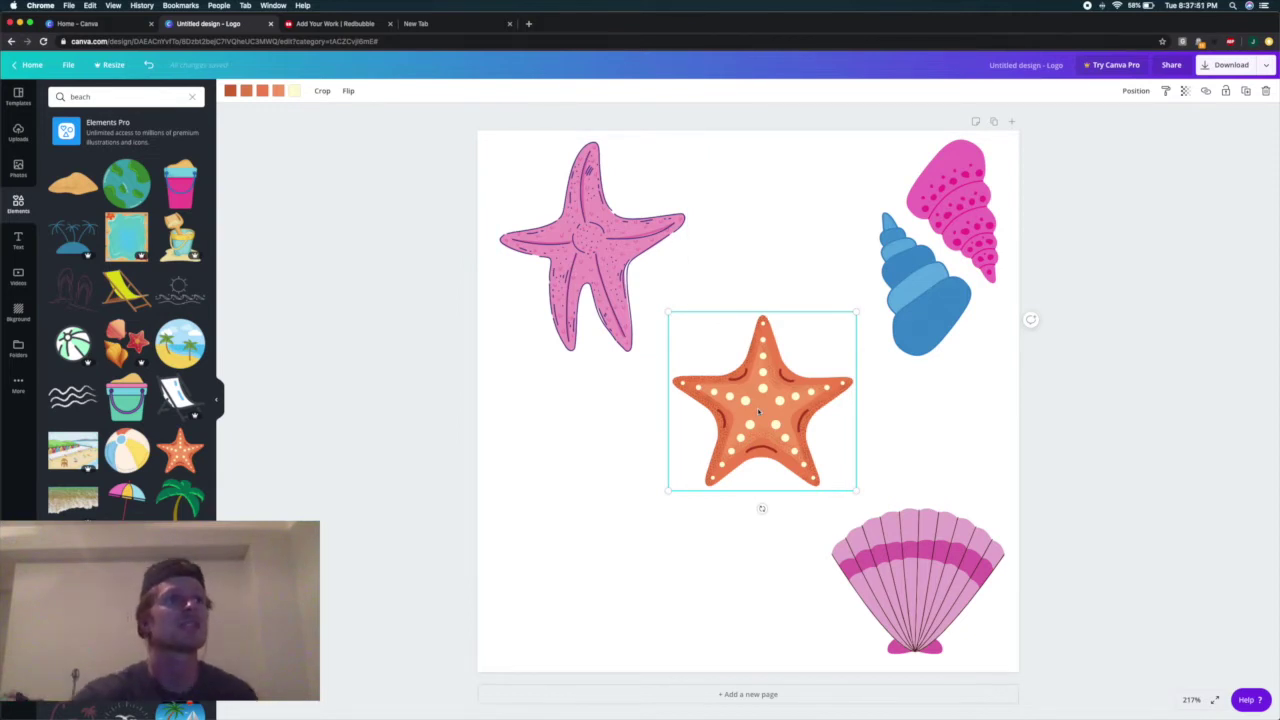
{"action": "scroll", "coordinate": [192, 400], "scroll_direction": "down", "scroll_amount": 2}
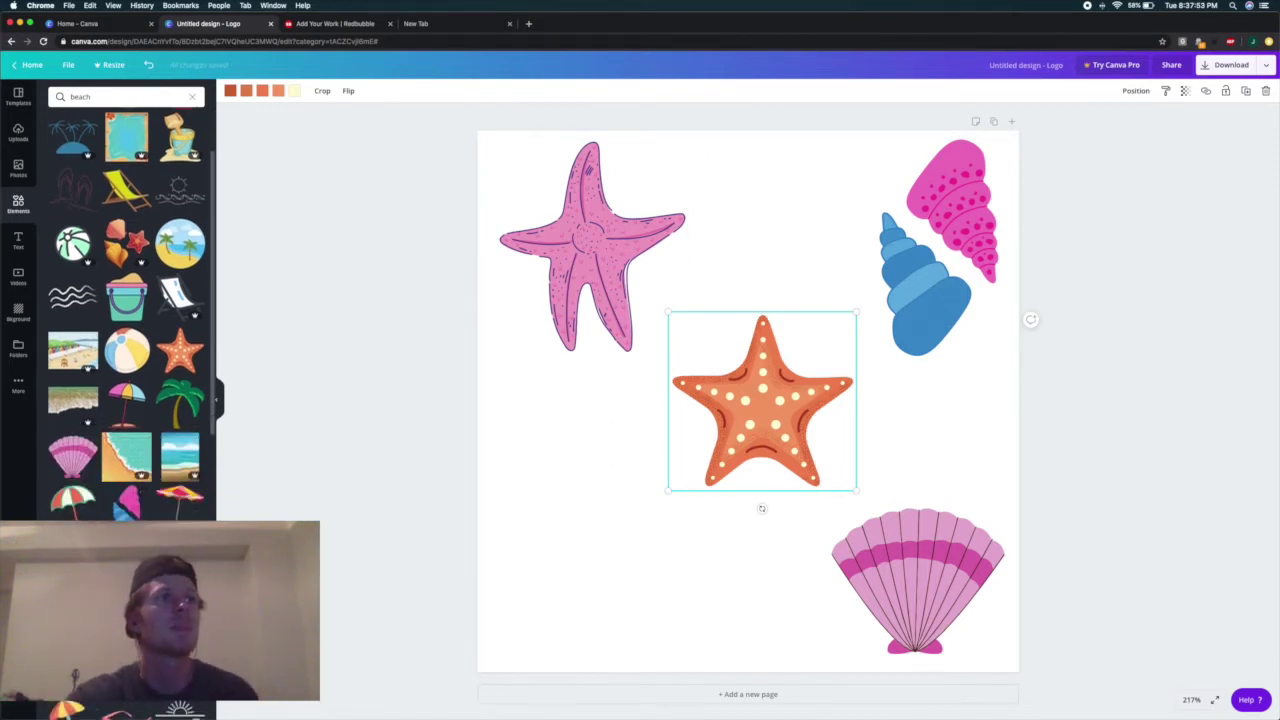
Step: Add the blue spiral shell, place it in the top-right corner and shrink it
{"action": "scroll", "coordinate": [87, 707], "scroll_direction": "down", "scroll_amount": 2}
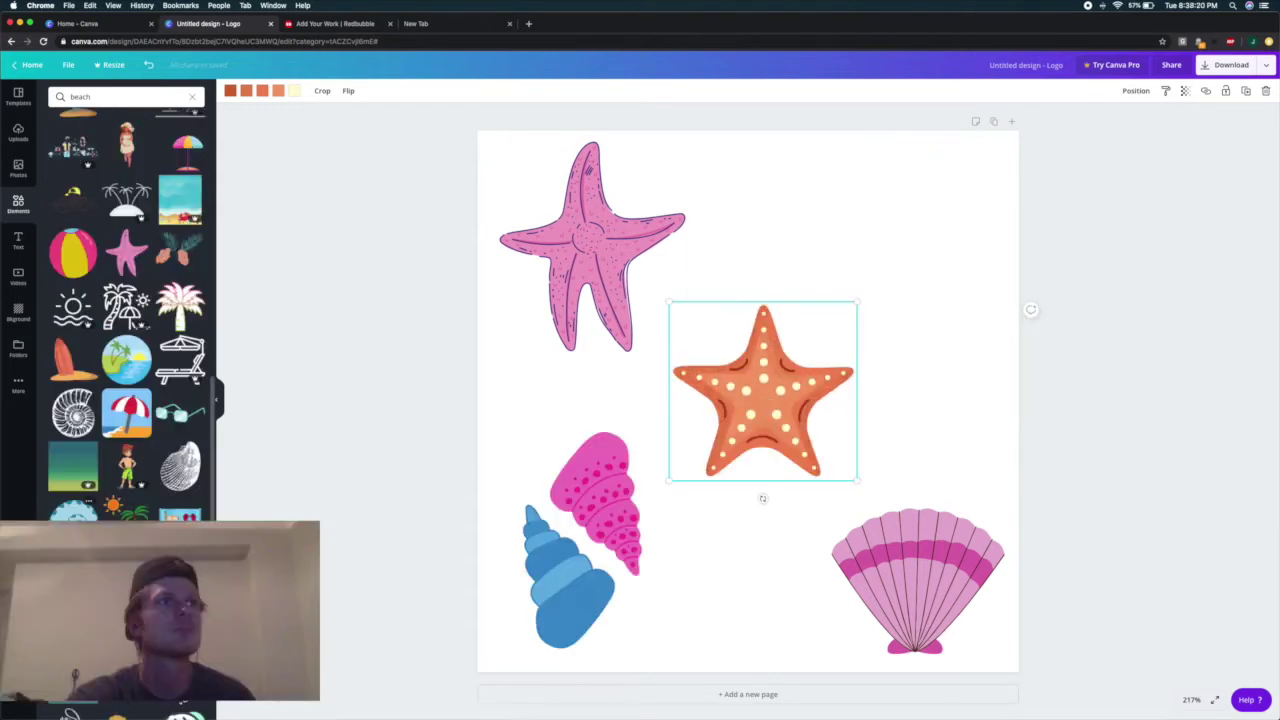
{"action": "key", "text": "super+z"}
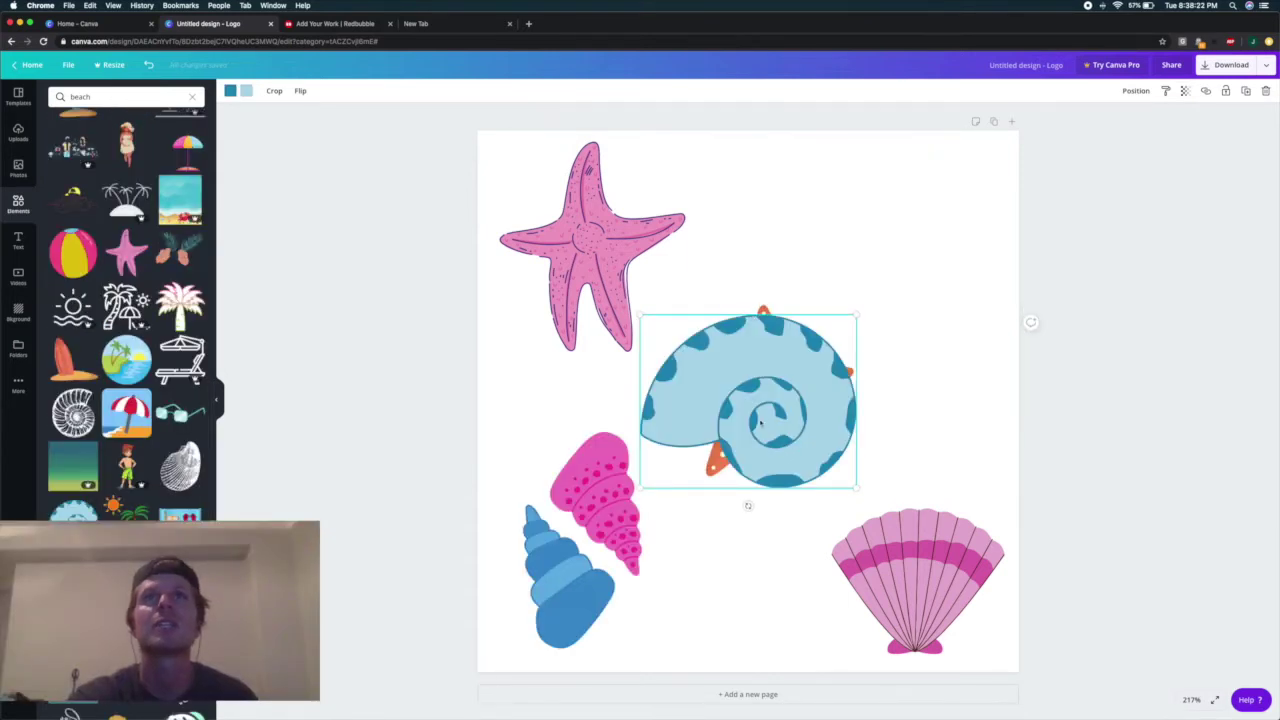
{"action": "left_click_drag", "start_coordinate": [760, 423], "coordinate": [891, 245]}
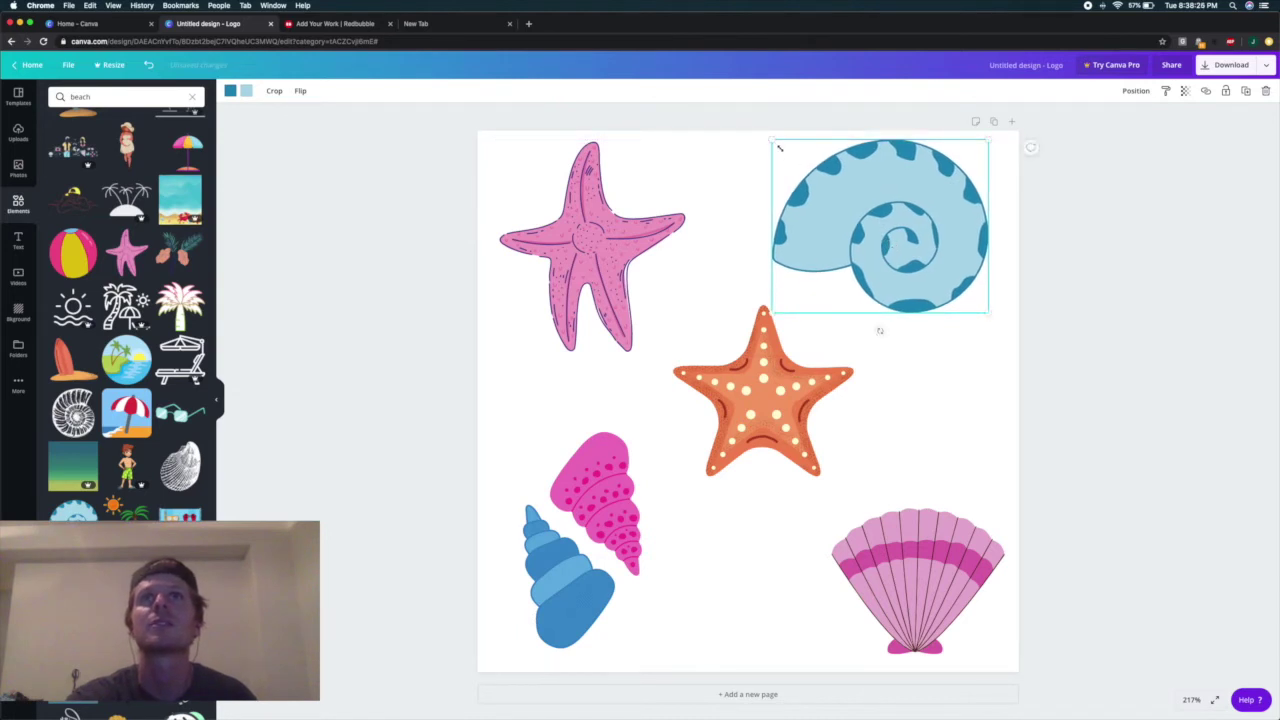
{"action": "left_click_drag", "start_coordinate": [780, 148], "coordinate": [786, 150]}
{"action": "left_click_drag", "start_coordinate": [930, 245], "coordinate": [931, 249]}
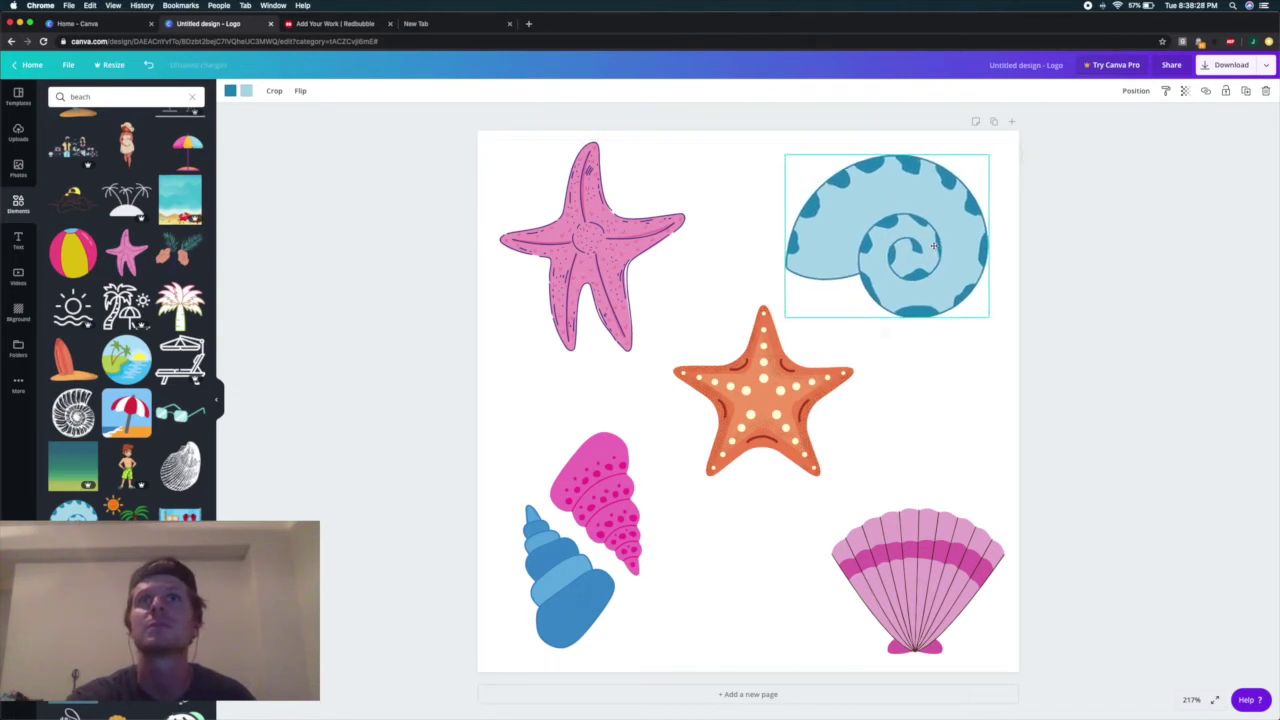
{"action": "left_click", "coordinate": [744, 608]}
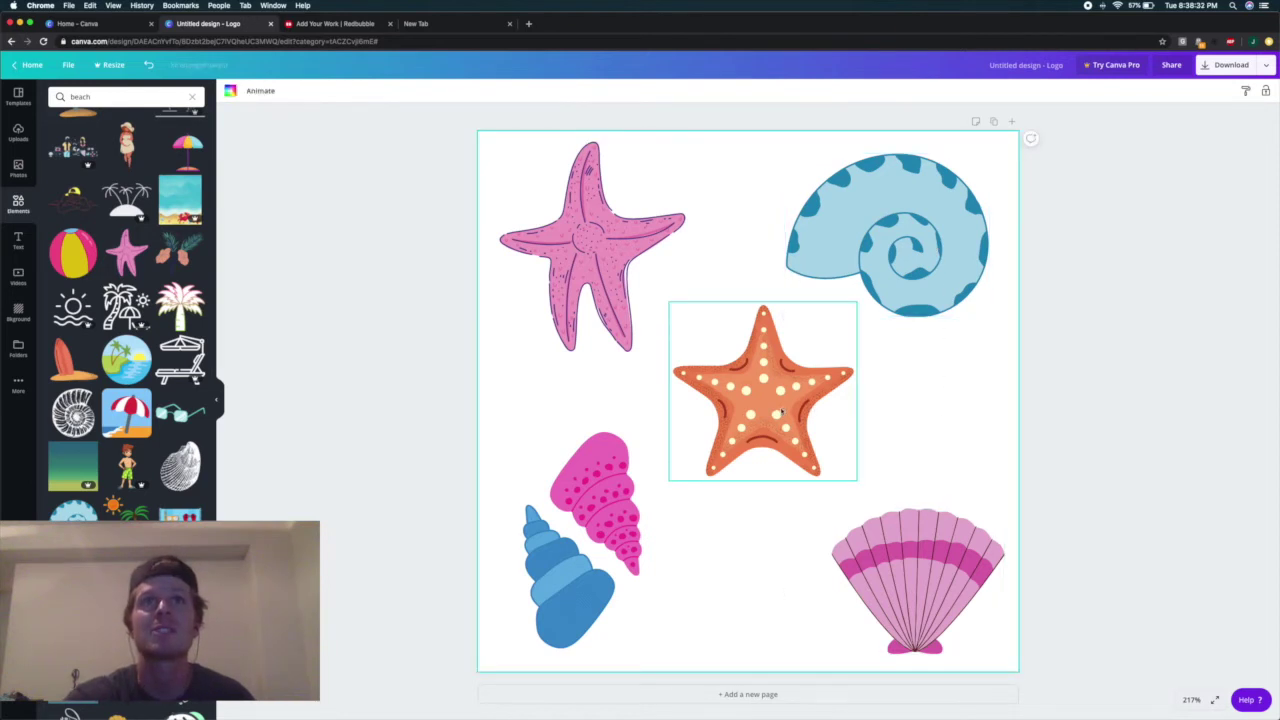
Step: Nudge the orange starfish slightly down, deselect it, and bring up the Download options
{"action": "left_click_drag", "start_coordinate": [781, 412], "coordinate": [781, 416]}
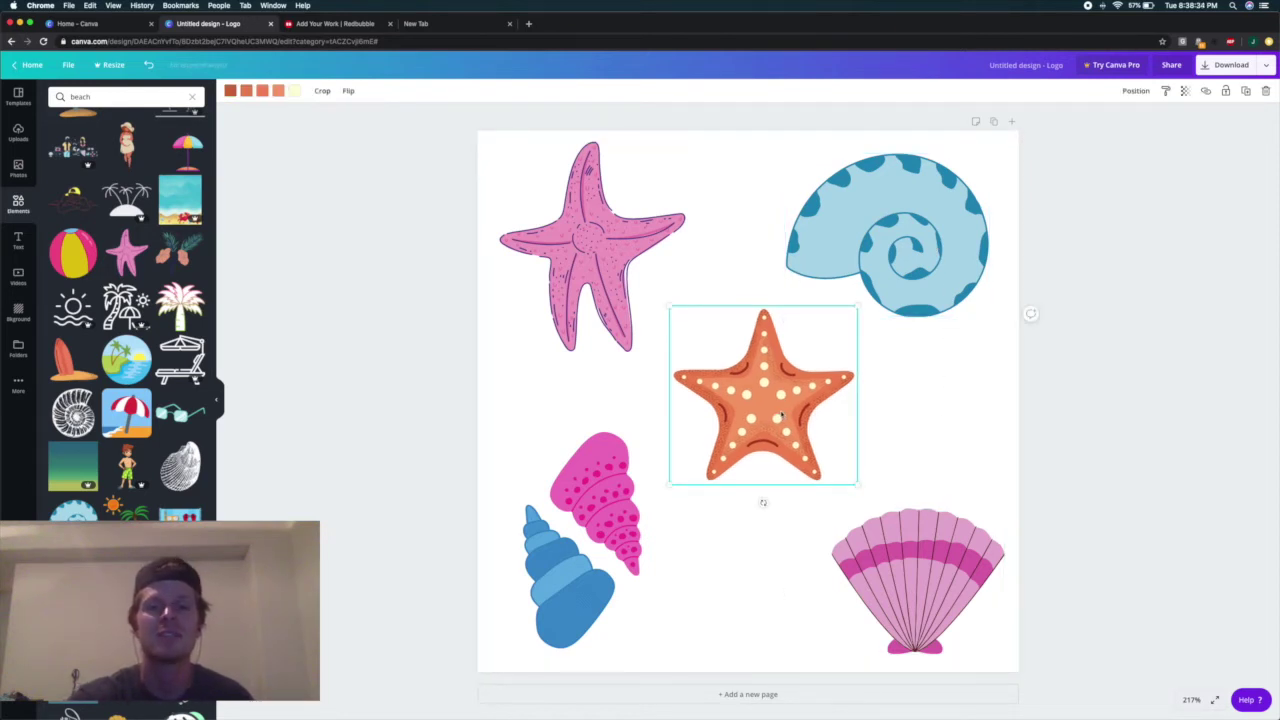
{"action": "left_click", "coordinate": [747, 574]}
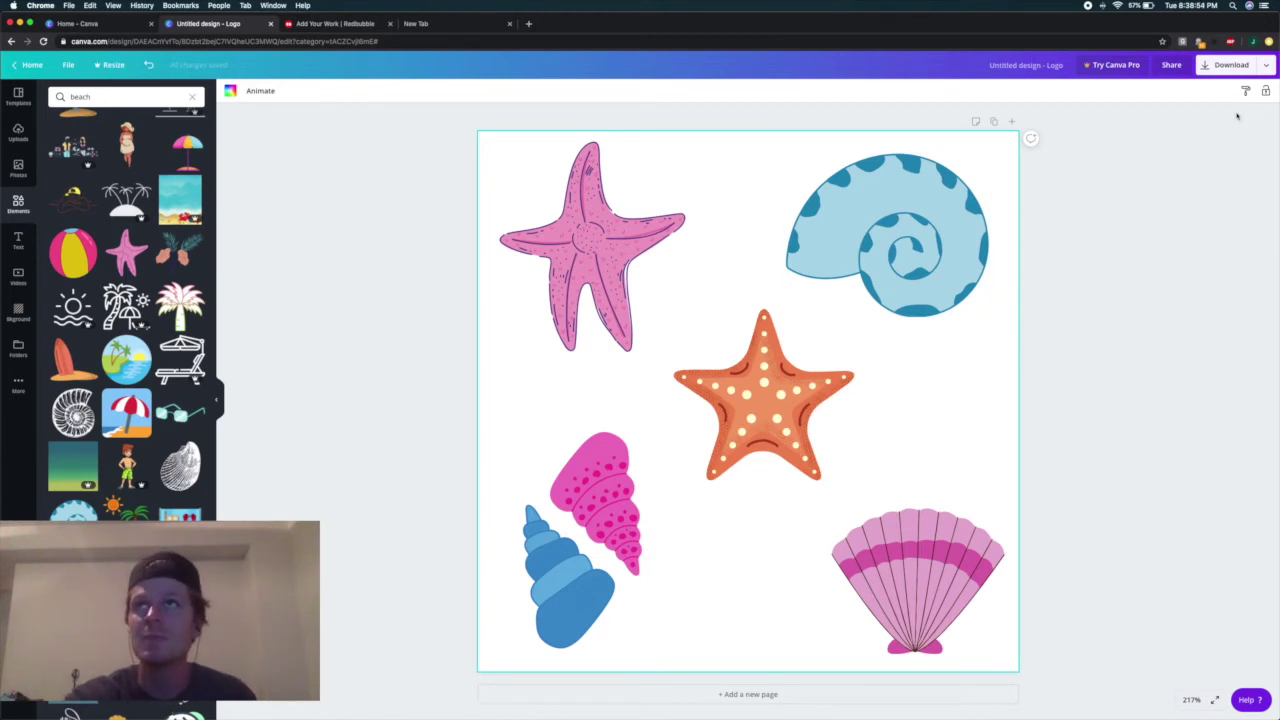
{"action": "left_click", "coordinate": [1214, 66]}
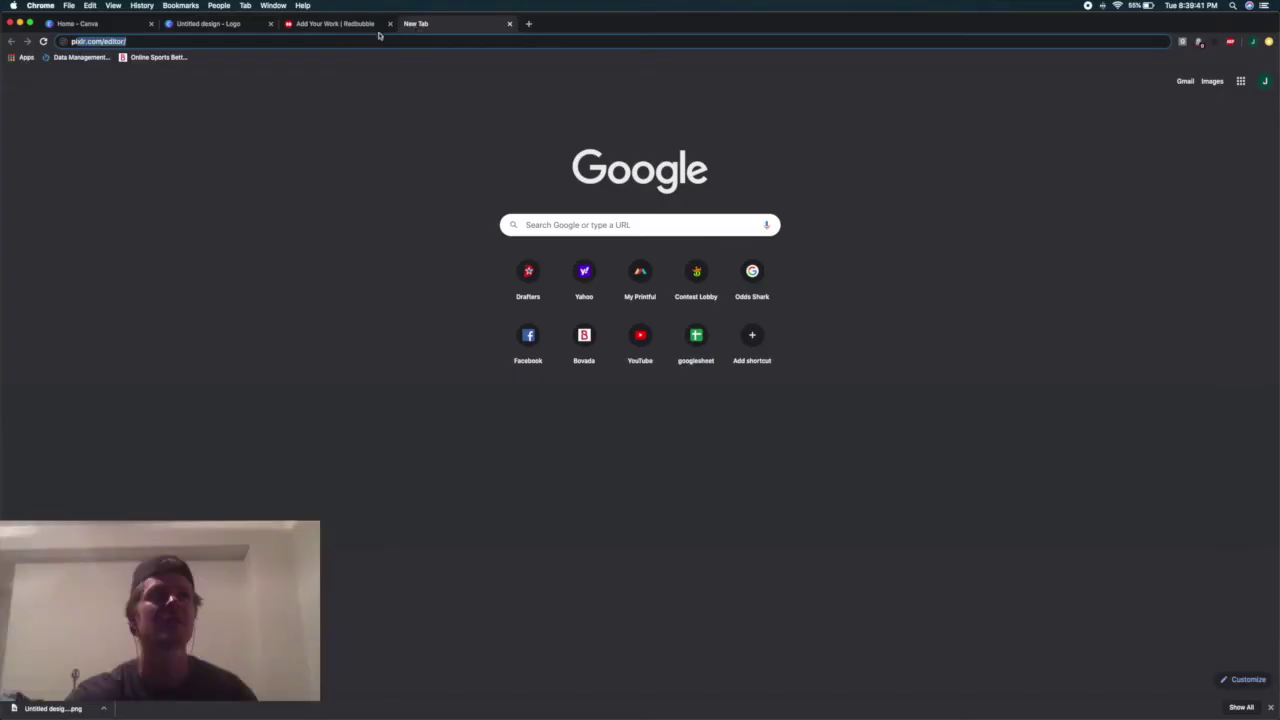
Step: Load pixlr.com/editor/ in the new tab and launch Pixlr E
{"action": "left_click", "coordinate": [264, 41]}
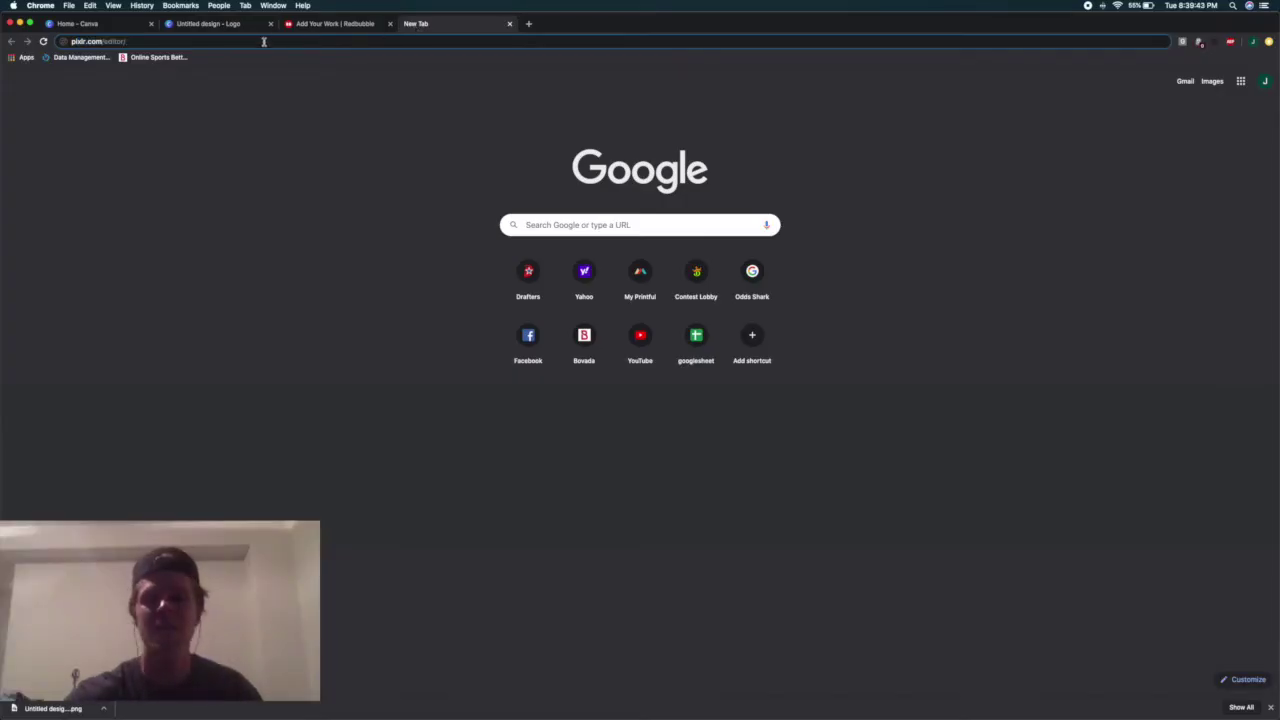
{"action": "key", "text": "Return"}
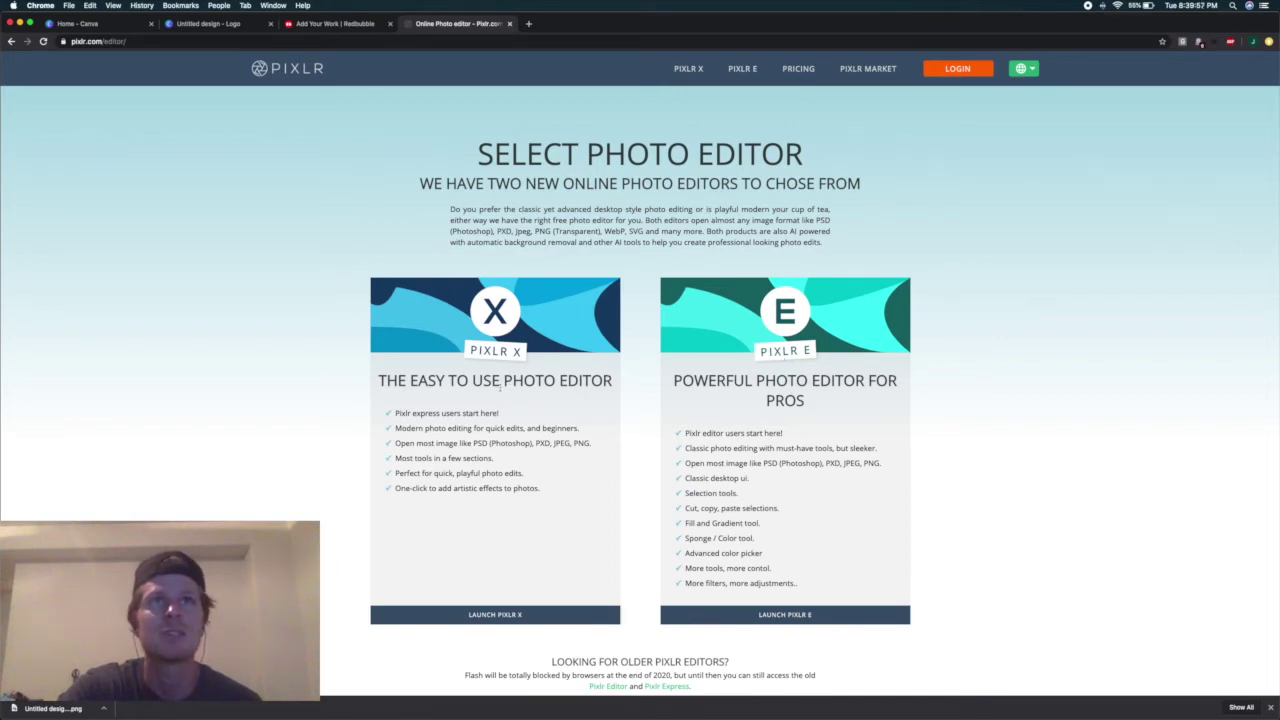
{"action": "left_click", "coordinate": [780, 355]}
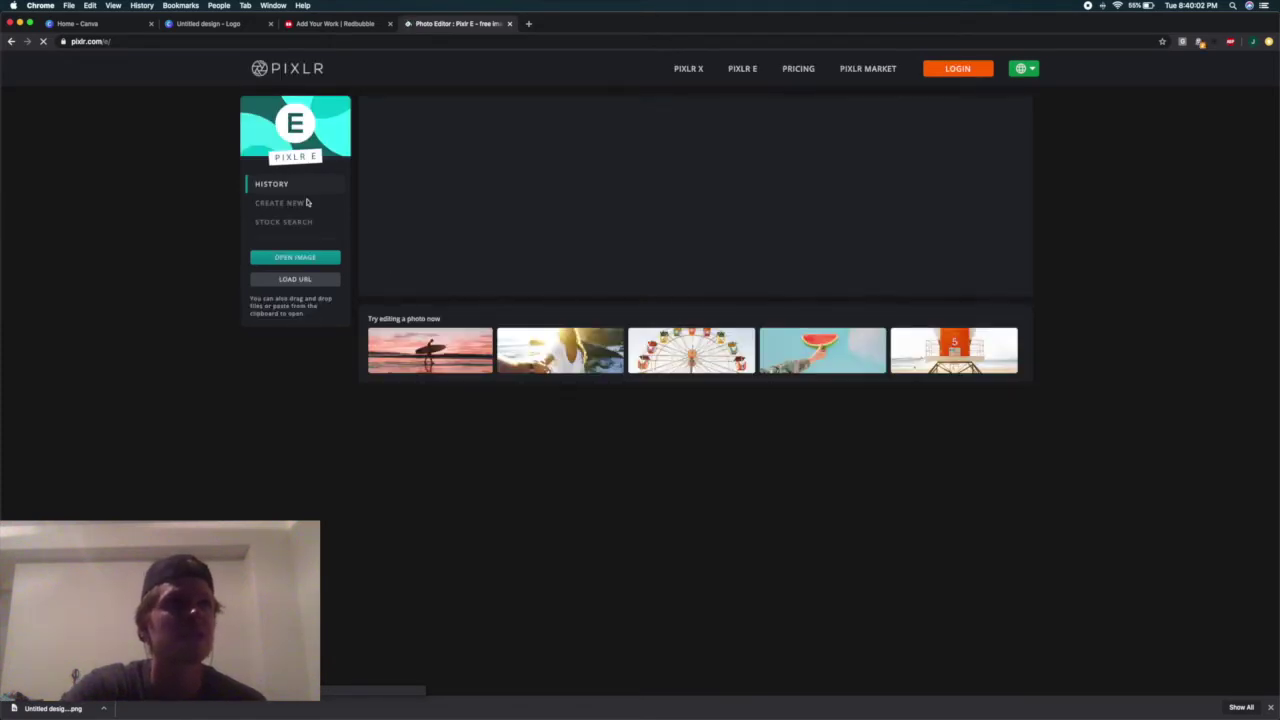
Step: Create a blank Full HD 1920x1080 image and drop the downloaded beach PNG onto it
{"action": "left_click", "coordinate": [288, 203]}
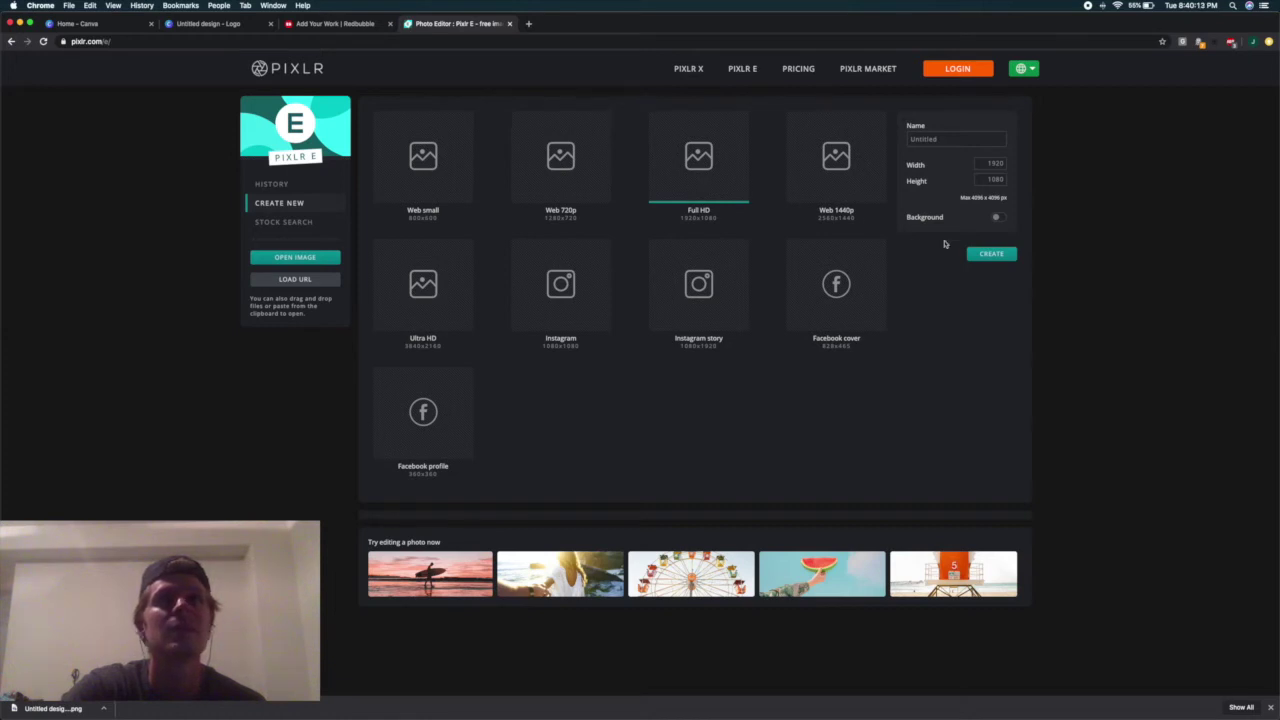
{"action": "left_click", "coordinate": [980, 255]}
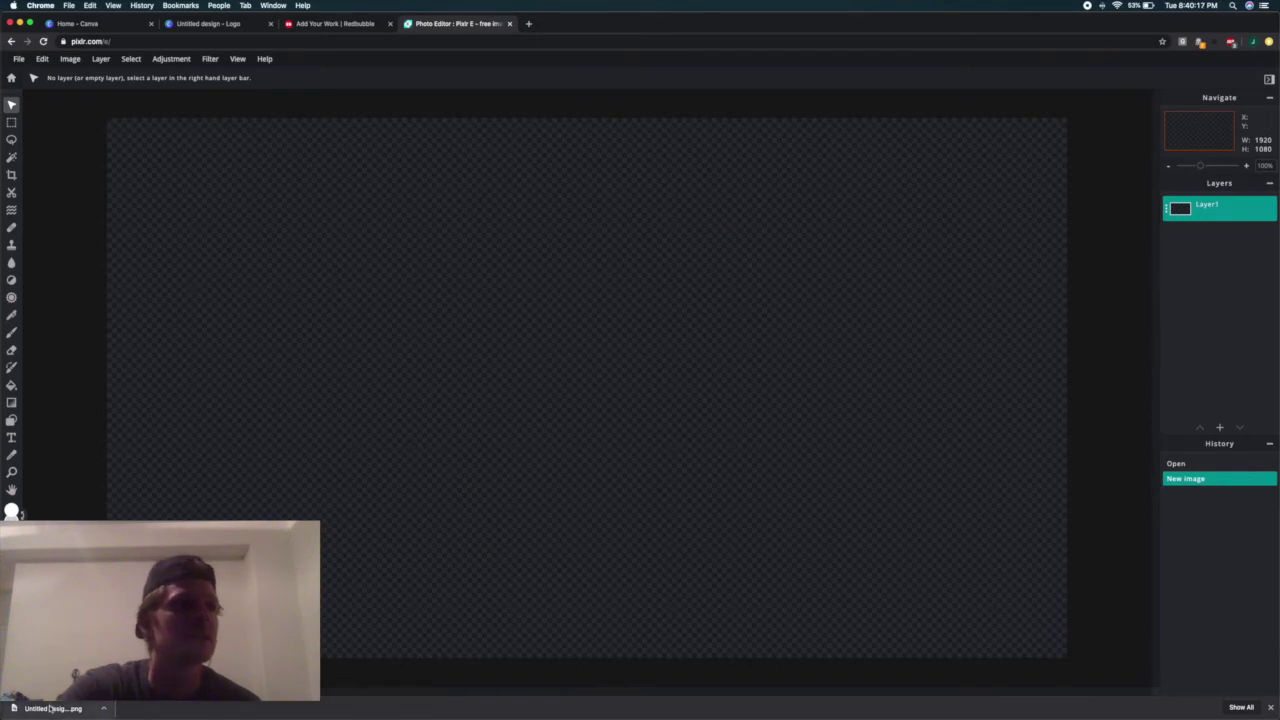
{"action": "left_click_drag", "start_coordinate": [50, 708], "coordinate": [586, 369]}
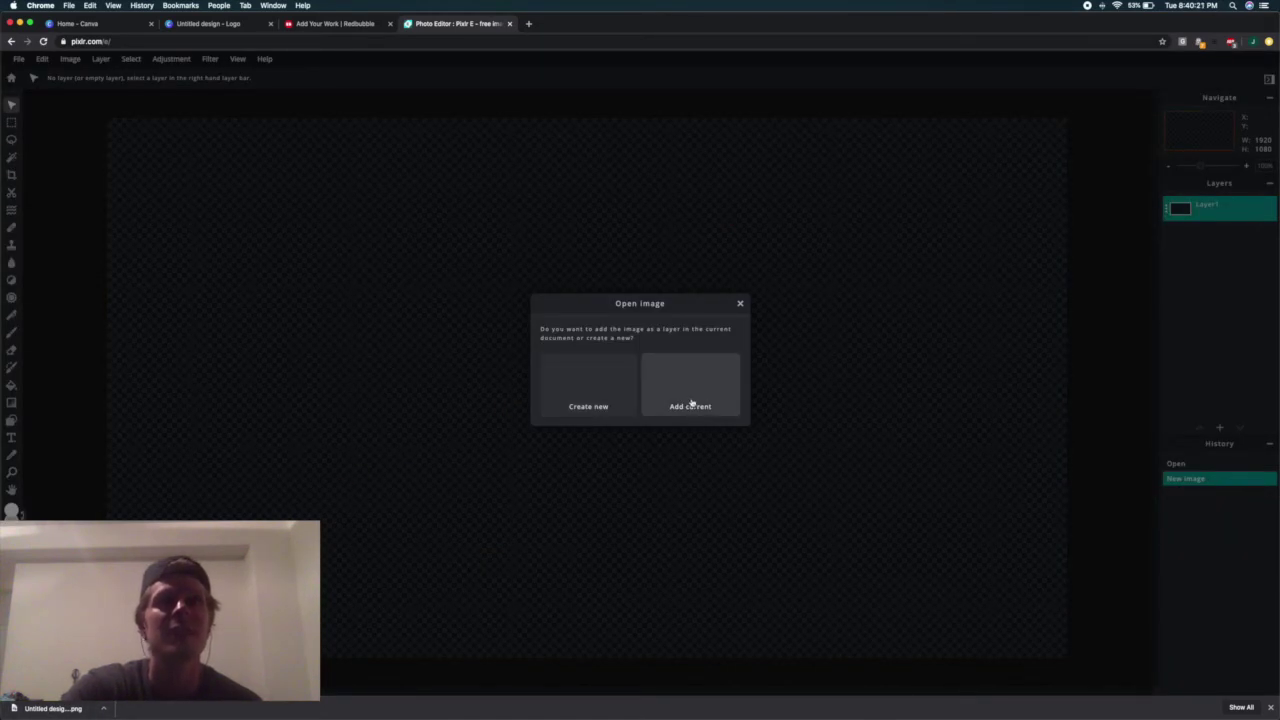
Step: Add the Canva beach design as its own layer and enlarge it to about 1027 px wide
{"action": "left_click", "coordinate": [690, 395]}
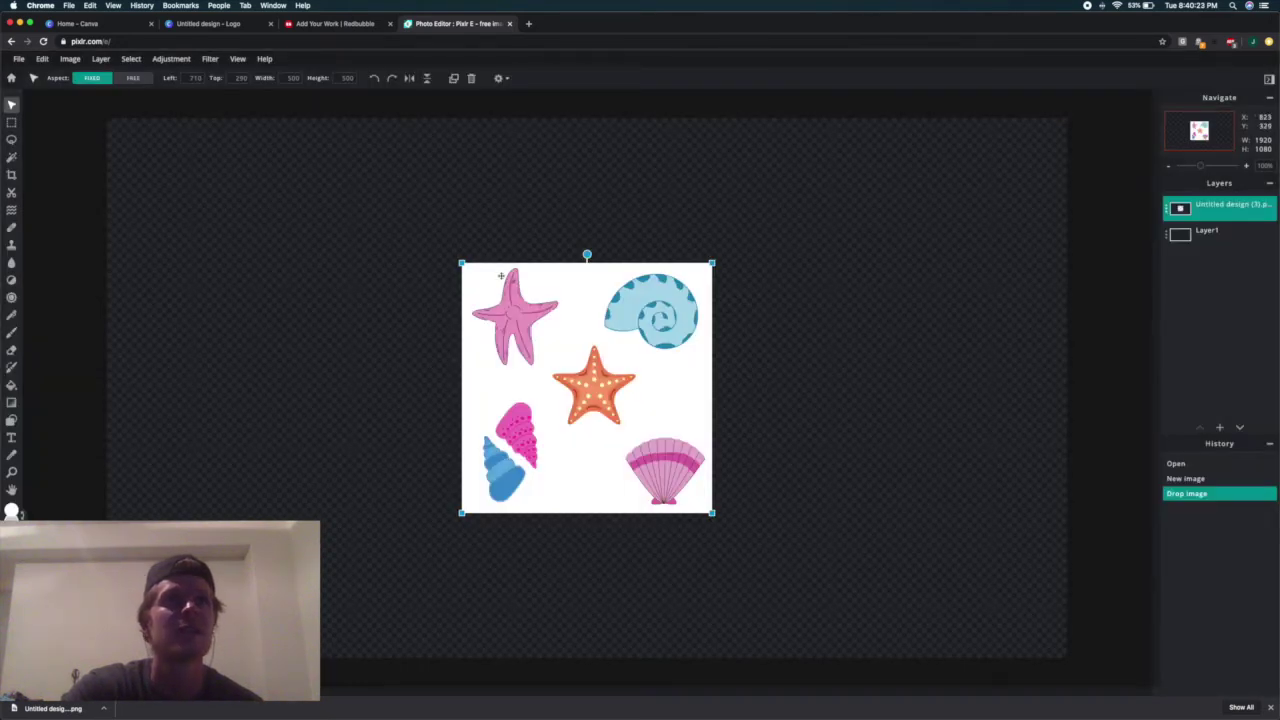
{"action": "left_click_drag", "start_coordinate": [461, 263], "coordinate": [323, 192]}
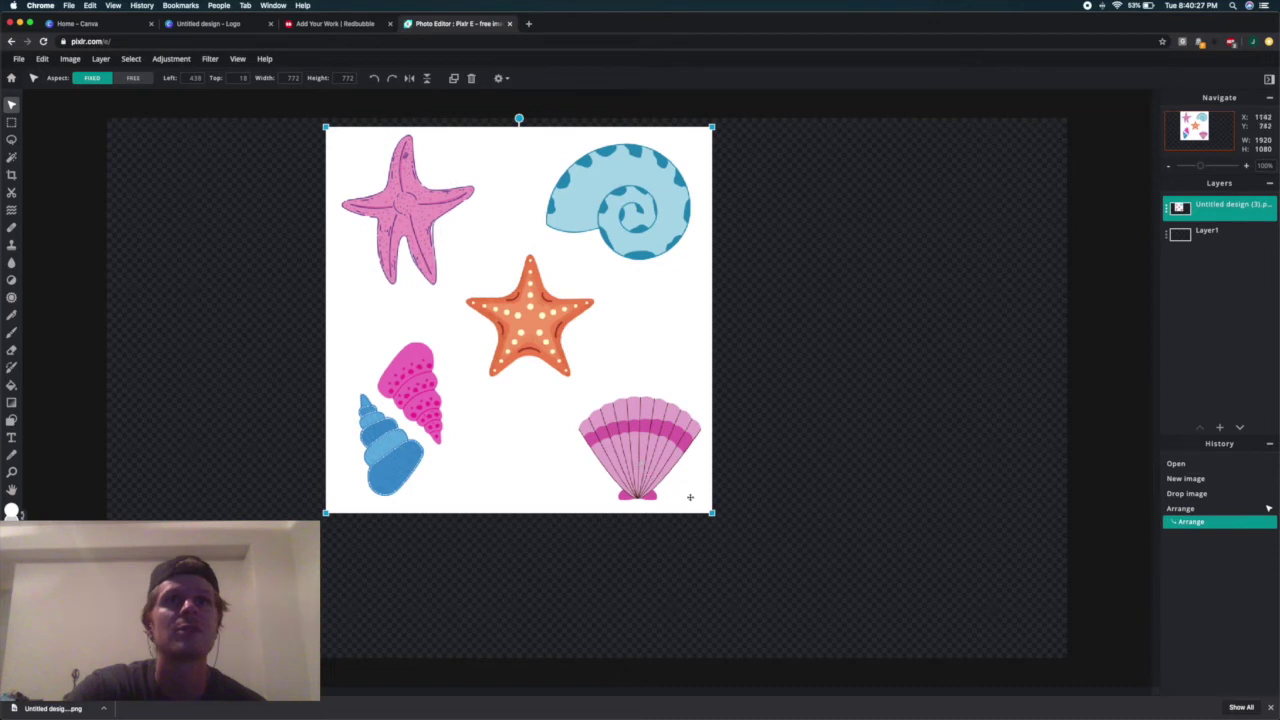
{"action": "left_click_drag", "start_coordinate": [713, 513], "coordinate": [840, 586]}
{"action": "left_click", "coordinate": [938, 438]}
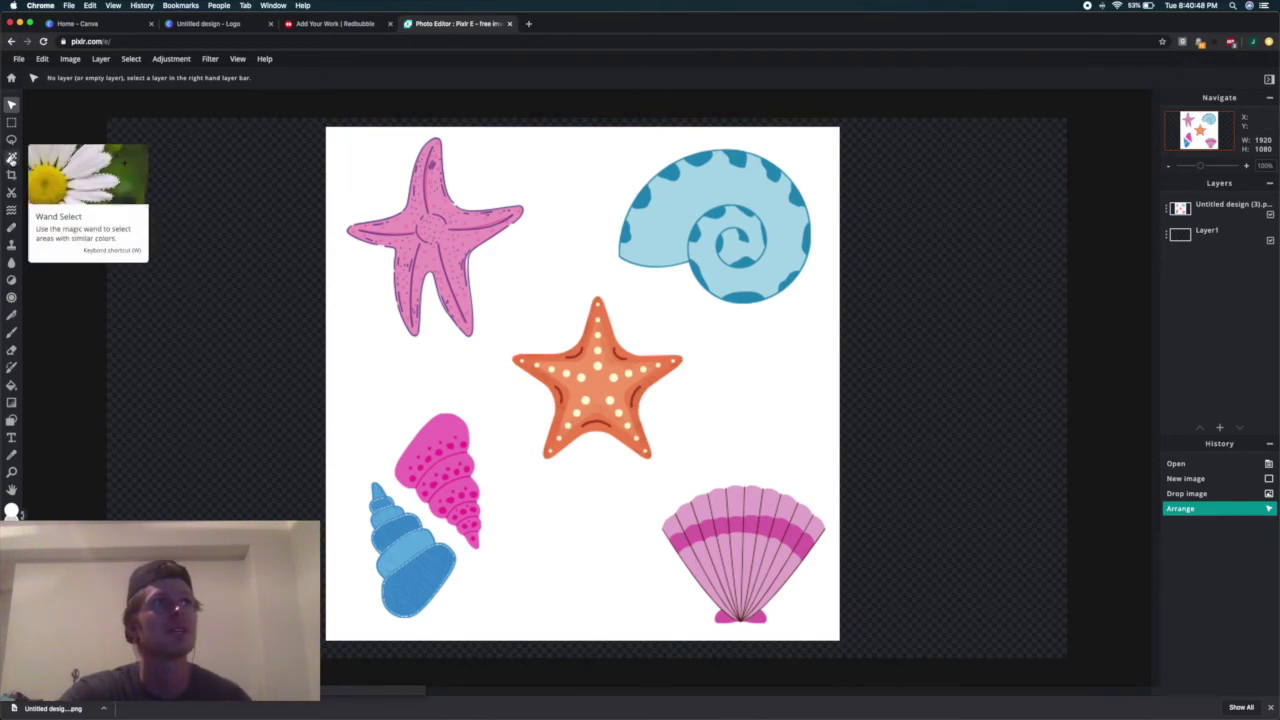
Step: Select the white background around the shapes and erase it from the design layer with a 500 px eraser
{"action": "left_click", "coordinate": [11, 158]}
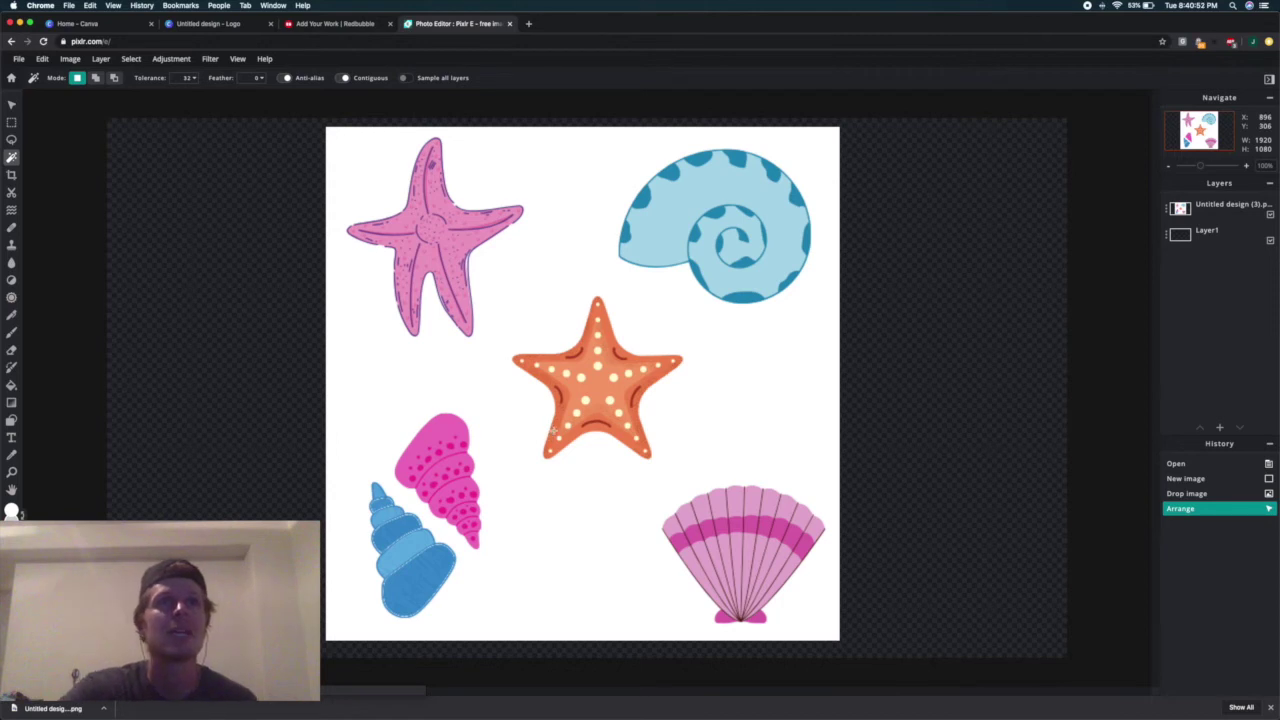
{"action": "left_click", "coordinate": [541, 277]}
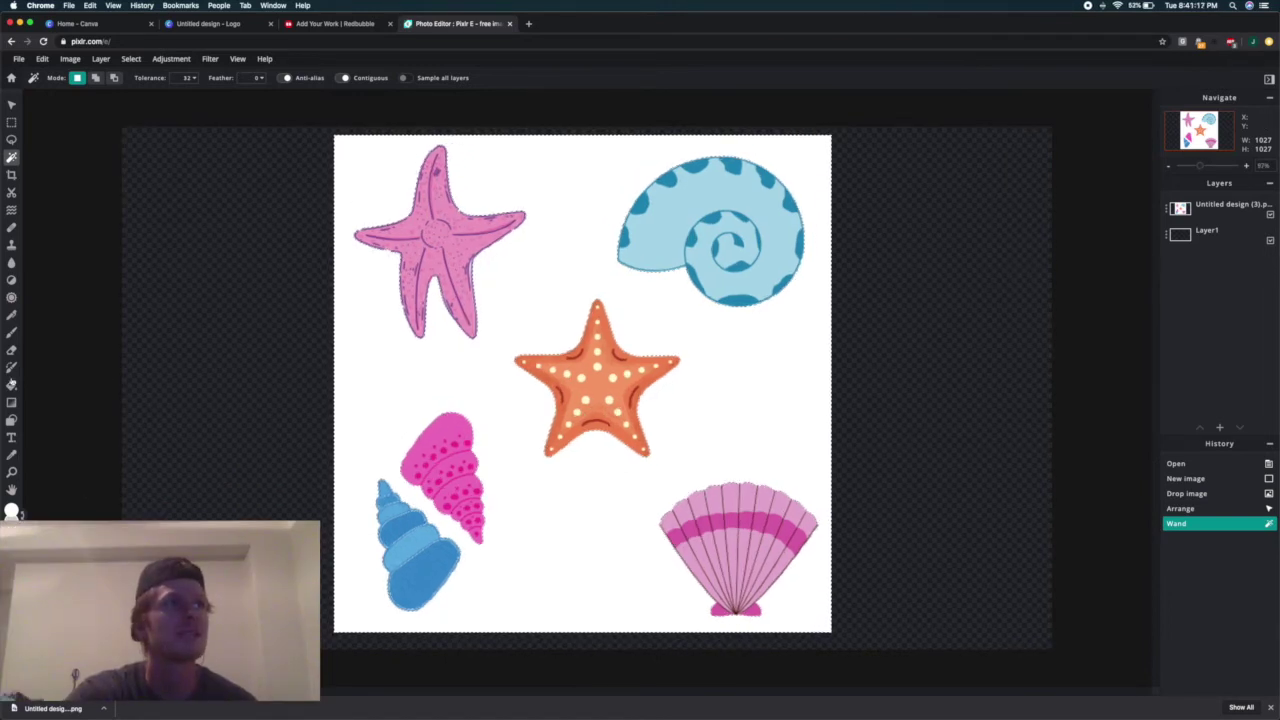
{"action": "left_click", "coordinate": [12, 351]}
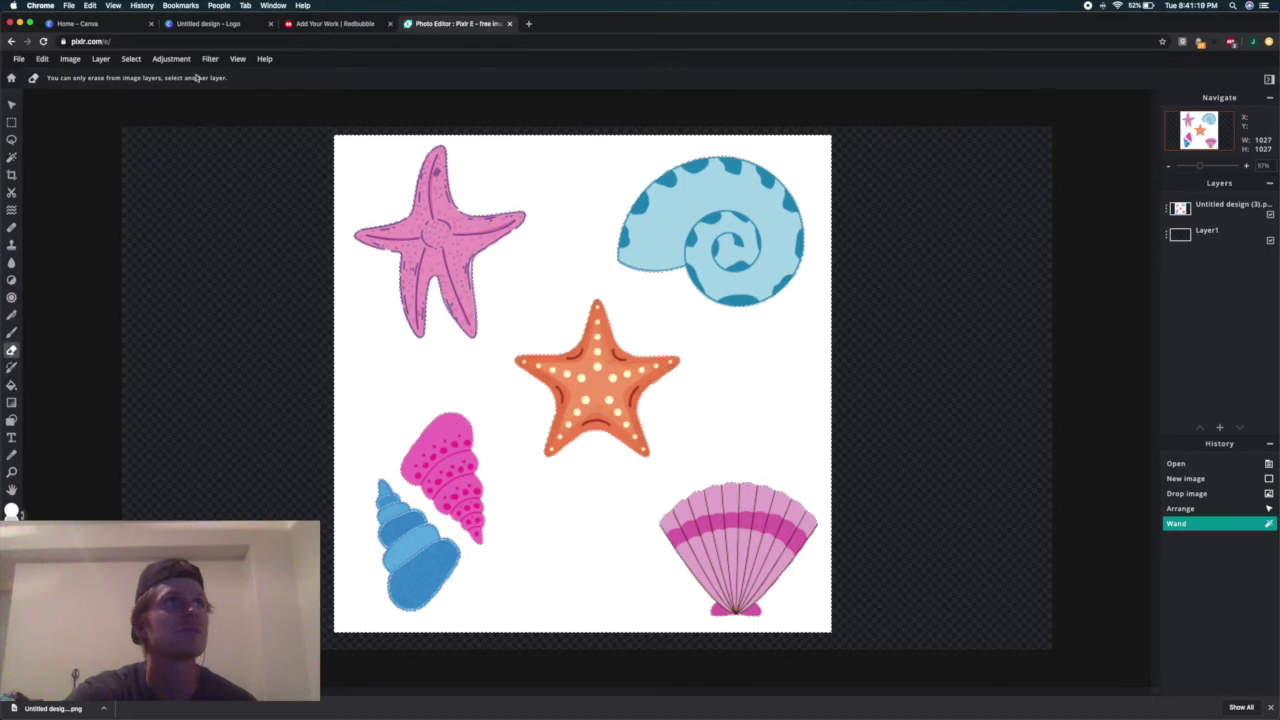
{"action": "left_click", "coordinate": [88, 78]}
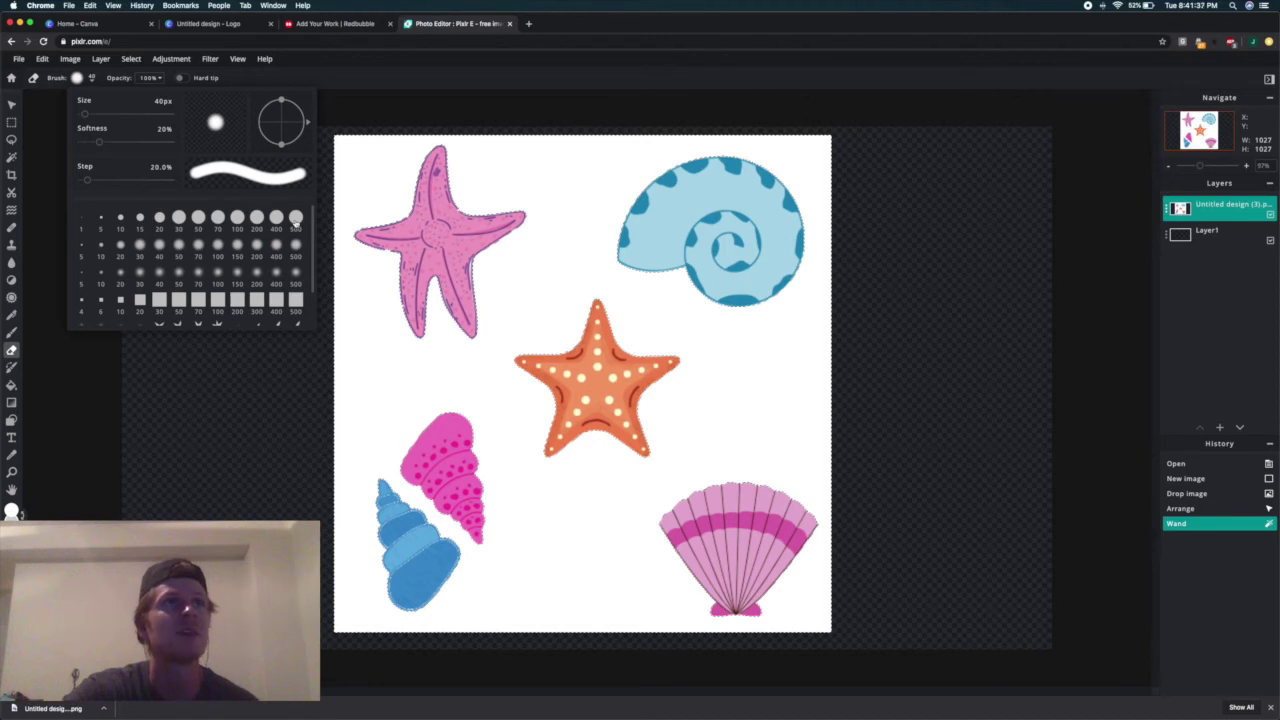
{"action": "left_click", "coordinate": [296, 218]}
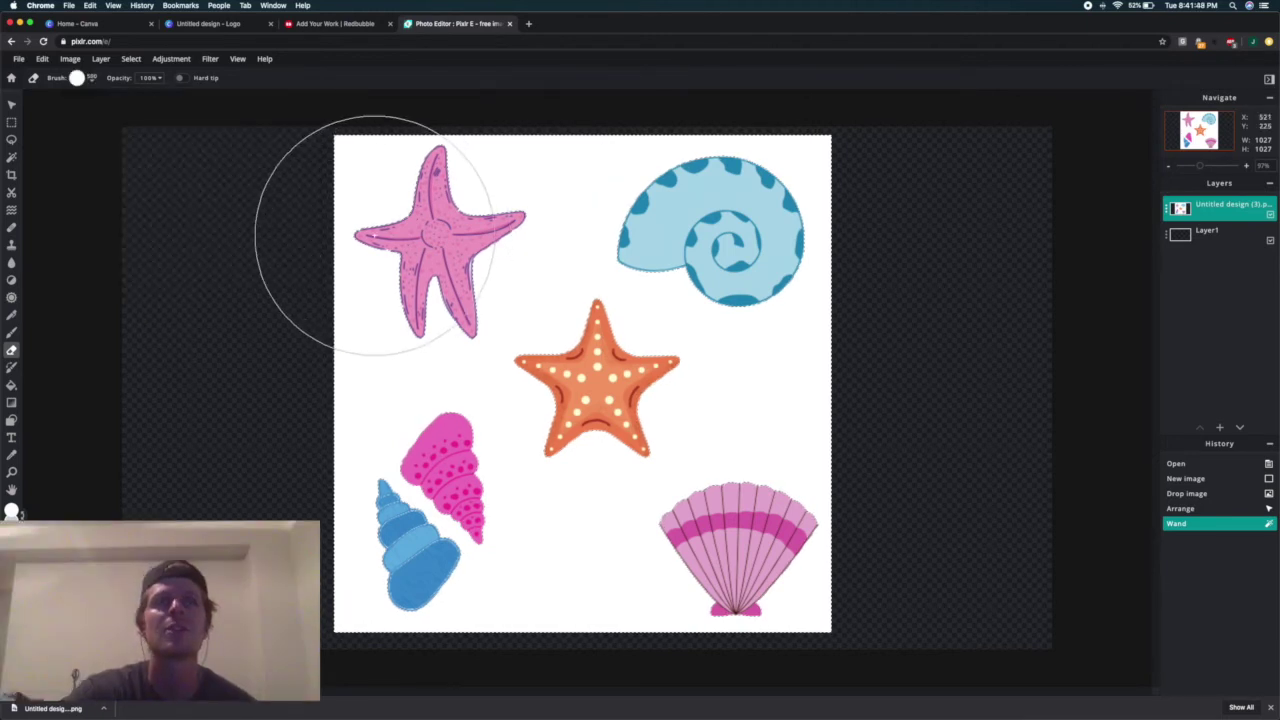
{"action": "mouse_move", "coordinate": [375, 235]}
{"action": "left_mouse_down"}
{"action": "mouse_move", "coordinate": [988, 261]}
{"action": "mouse_move", "coordinate": [889, 261]}
{"action": "mouse_move", "coordinate": [822, 403]}
{"action": "mouse_move", "coordinate": [814, 516]}
{"action": "mouse_move", "coordinate": [791, 560]}
{"action": "mouse_move", "coordinate": [286, 551]}
{"action": "mouse_move", "coordinate": [333, 384]}
{"action": "mouse_move", "coordinate": [674, 394]}
{"action": "left_mouse_up"}
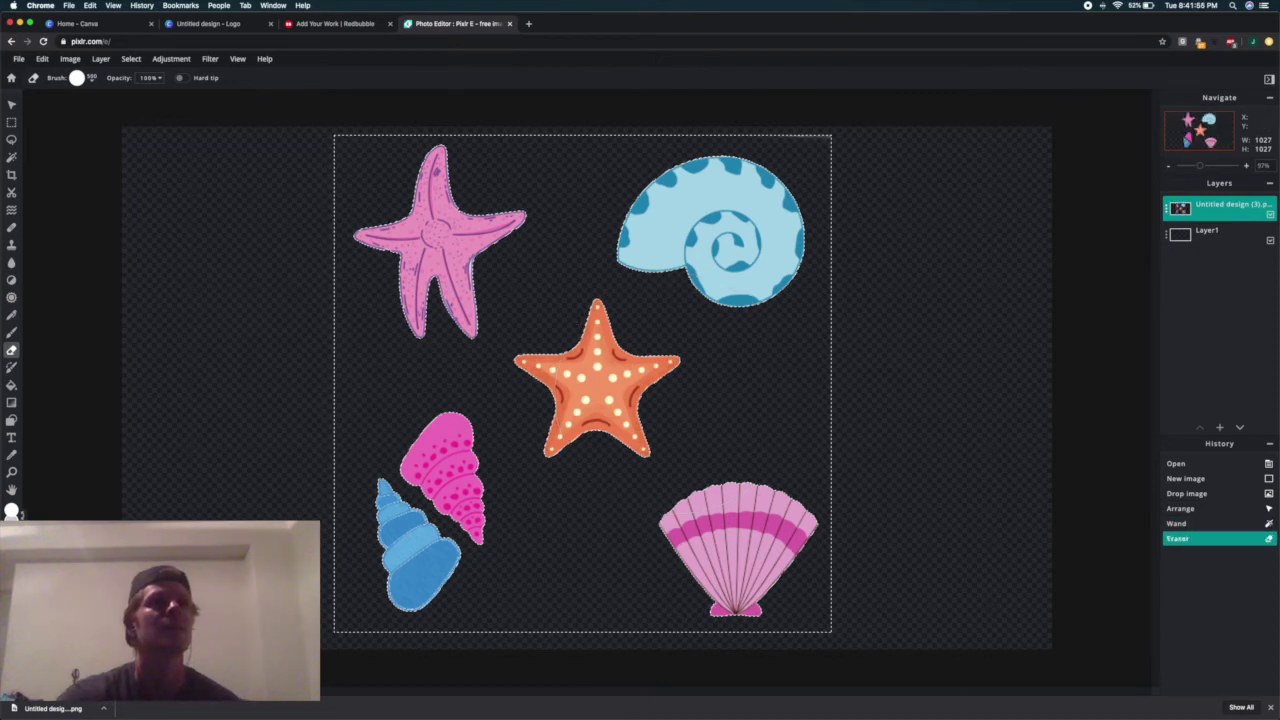
{"action": "left_click", "coordinate": [11, 175]}
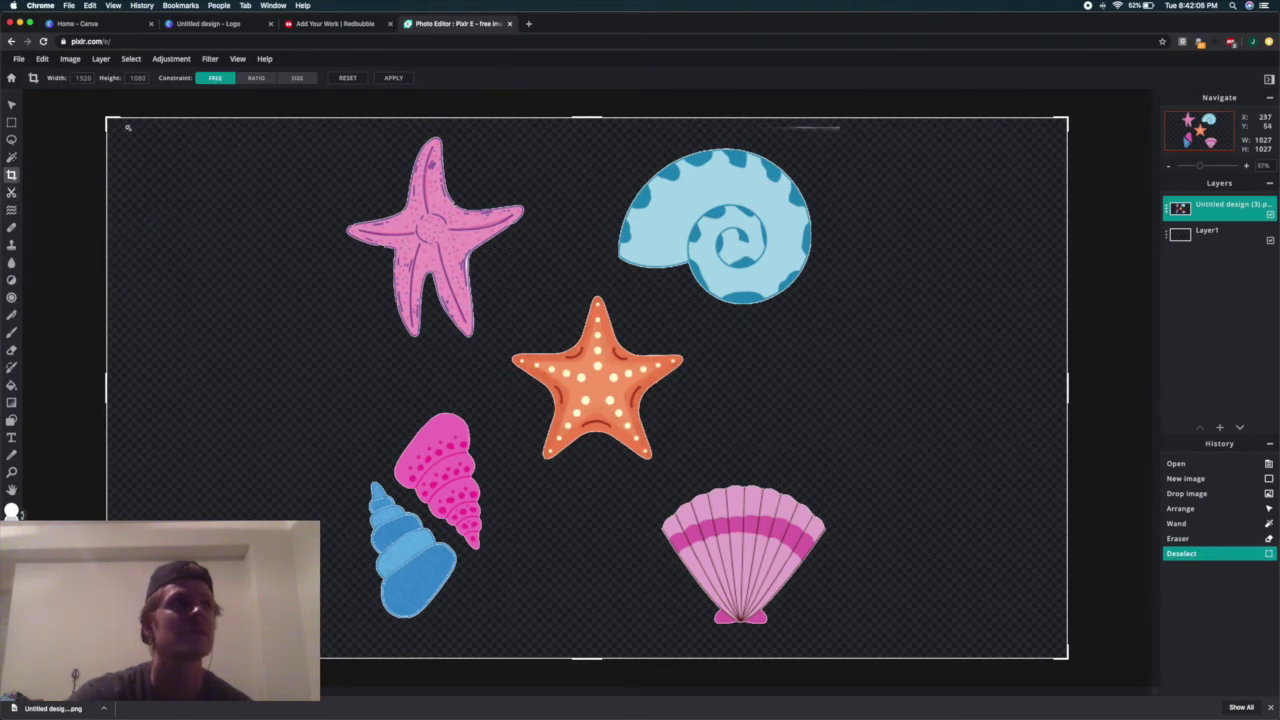
Step: Crop the empty space off the canvas's left and right sides
{"action": "left_click_drag", "start_coordinate": [110, 121], "coordinate": [279, 122]}
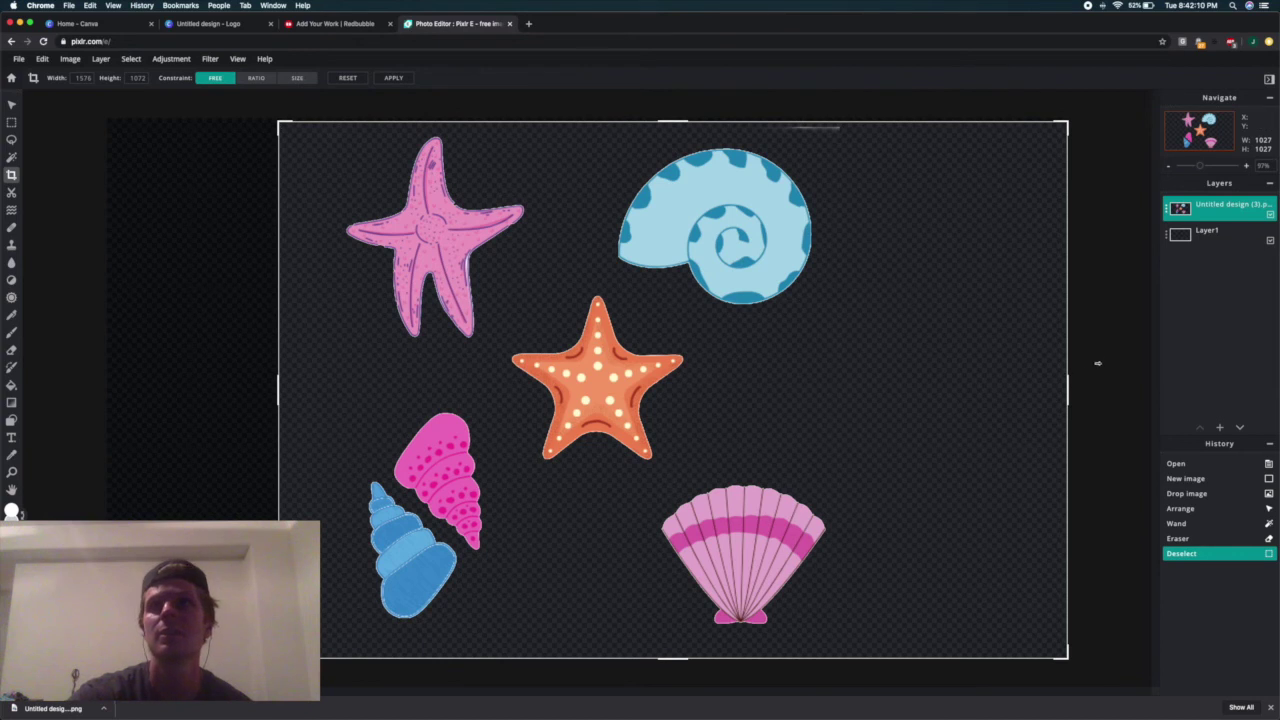
{"action": "left_click_drag", "start_coordinate": [1068, 381], "coordinate": [892, 390]}
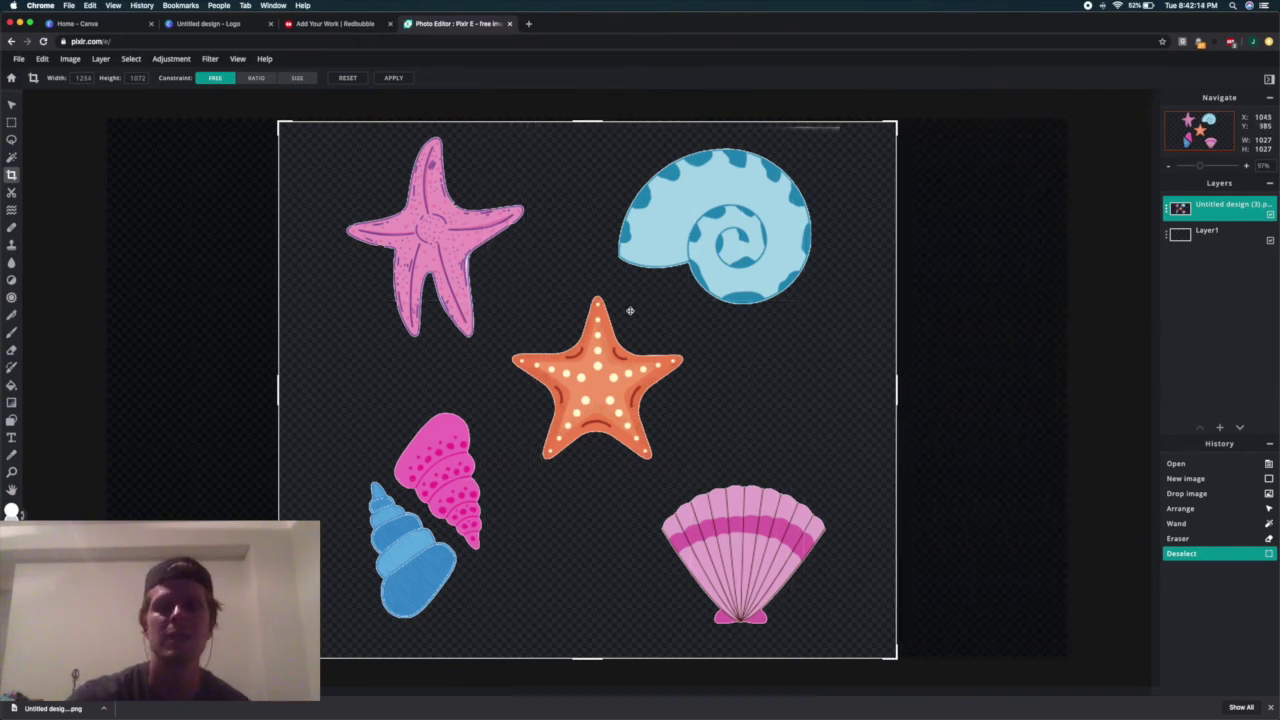
{"action": "key", "text": "Return"}
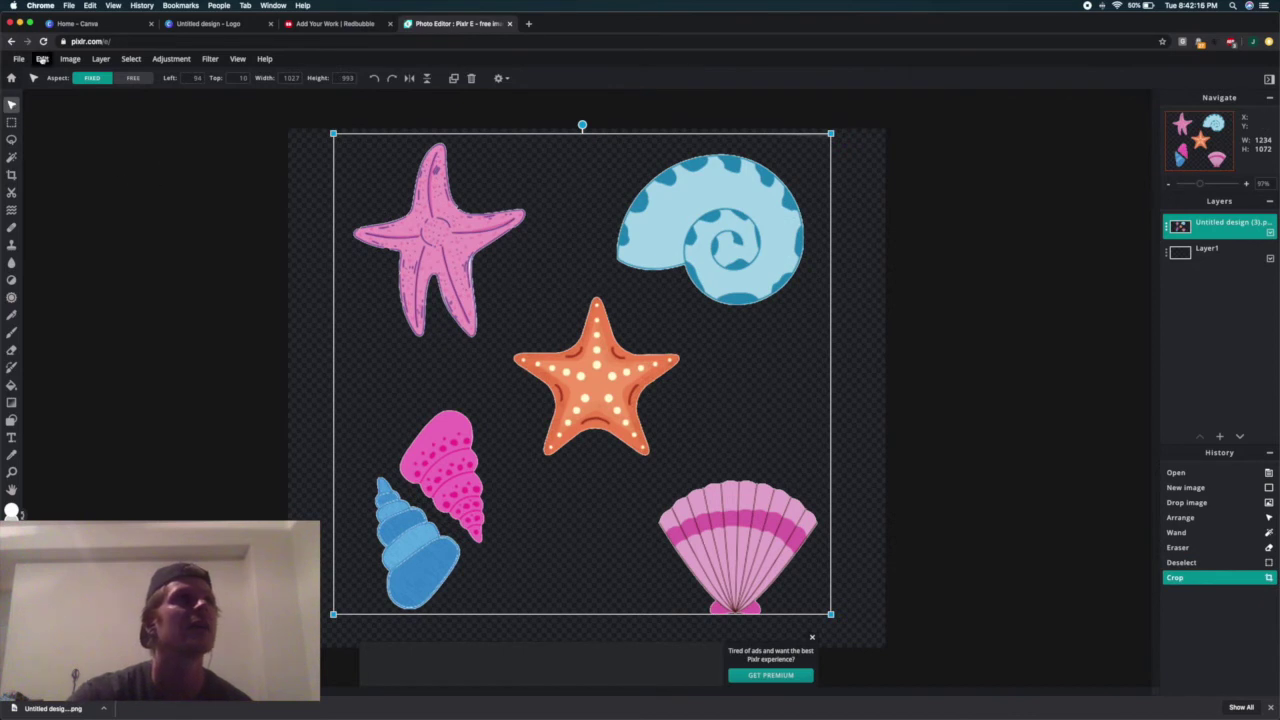
Step: Save and download the cropped 1234 × 1072 image as a PNG
{"action": "left_click", "coordinate": [18, 60]}
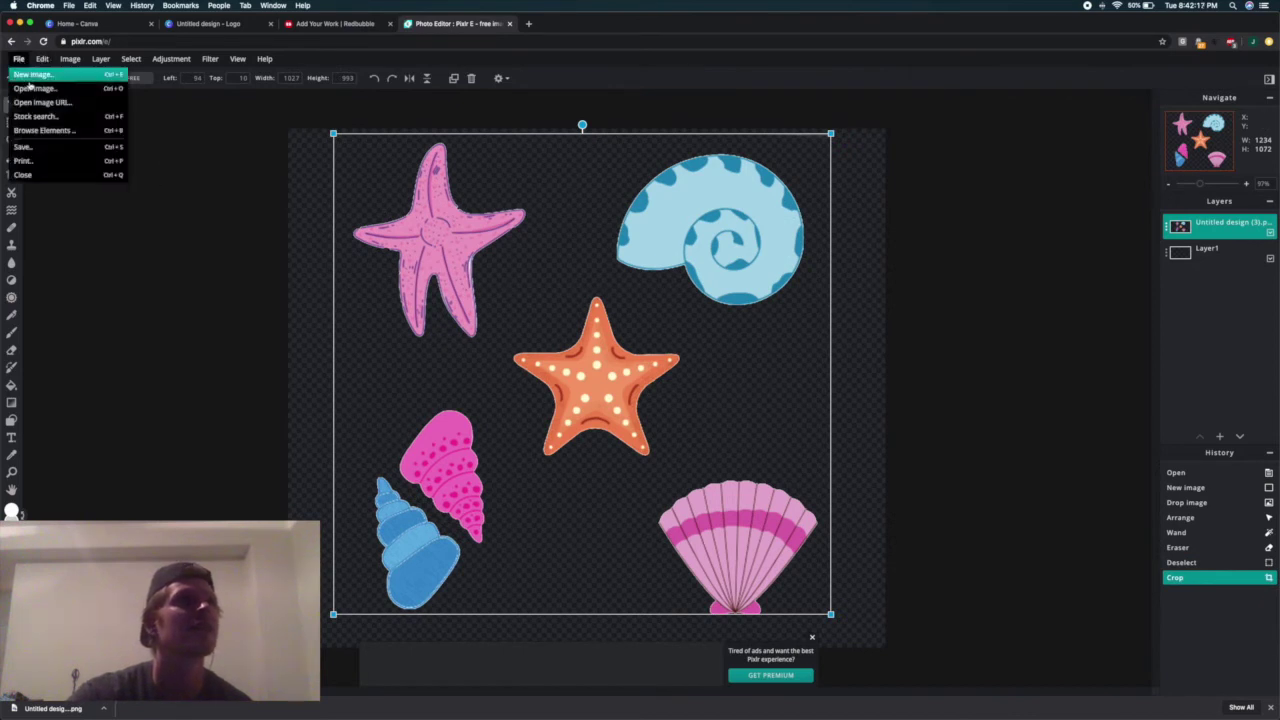
{"action": "left_click", "coordinate": [24, 147]}
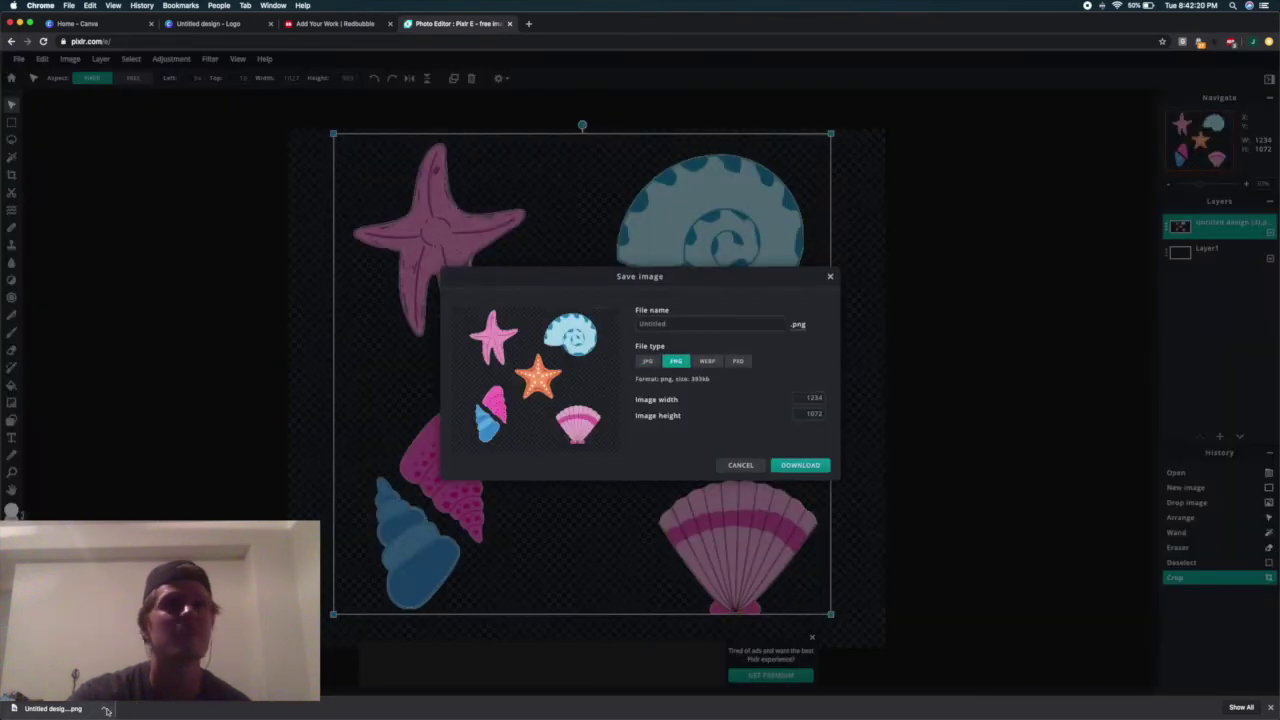
{"action": "left_click", "coordinate": [792, 468]}
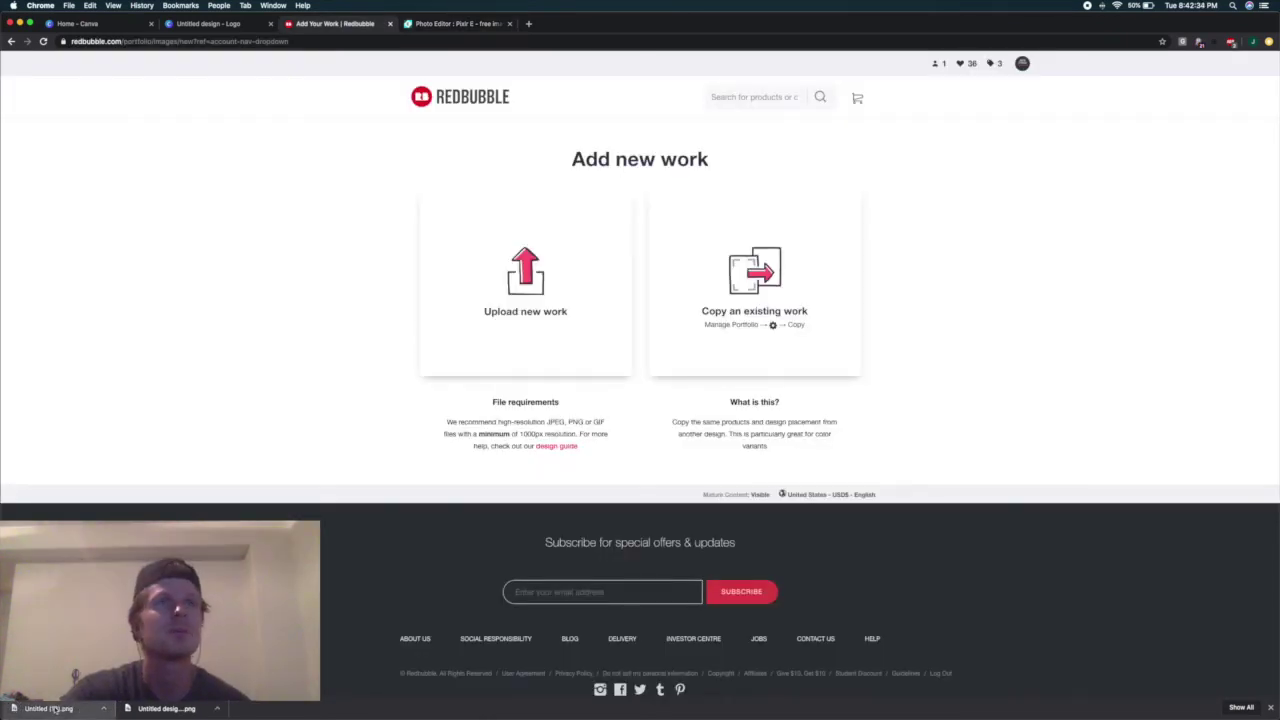
Step: Upload the downloaded seashell PNG and switch on Large Print and Standard Print Clothing
{"action": "left_click_drag", "start_coordinate": [40, 708], "coordinate": [506, 334]}
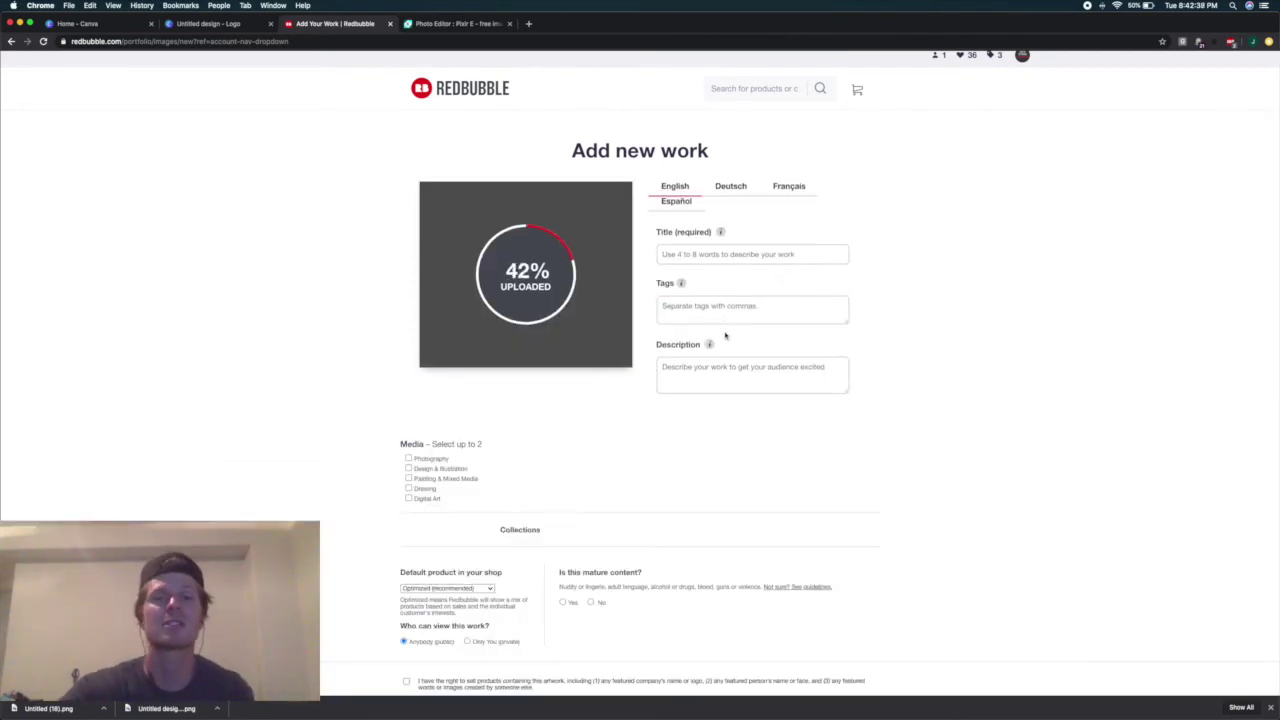
{"action": "scroll", "coordinate": [902, 426], "scroll_direction": "down", "scroll_amount": 2}
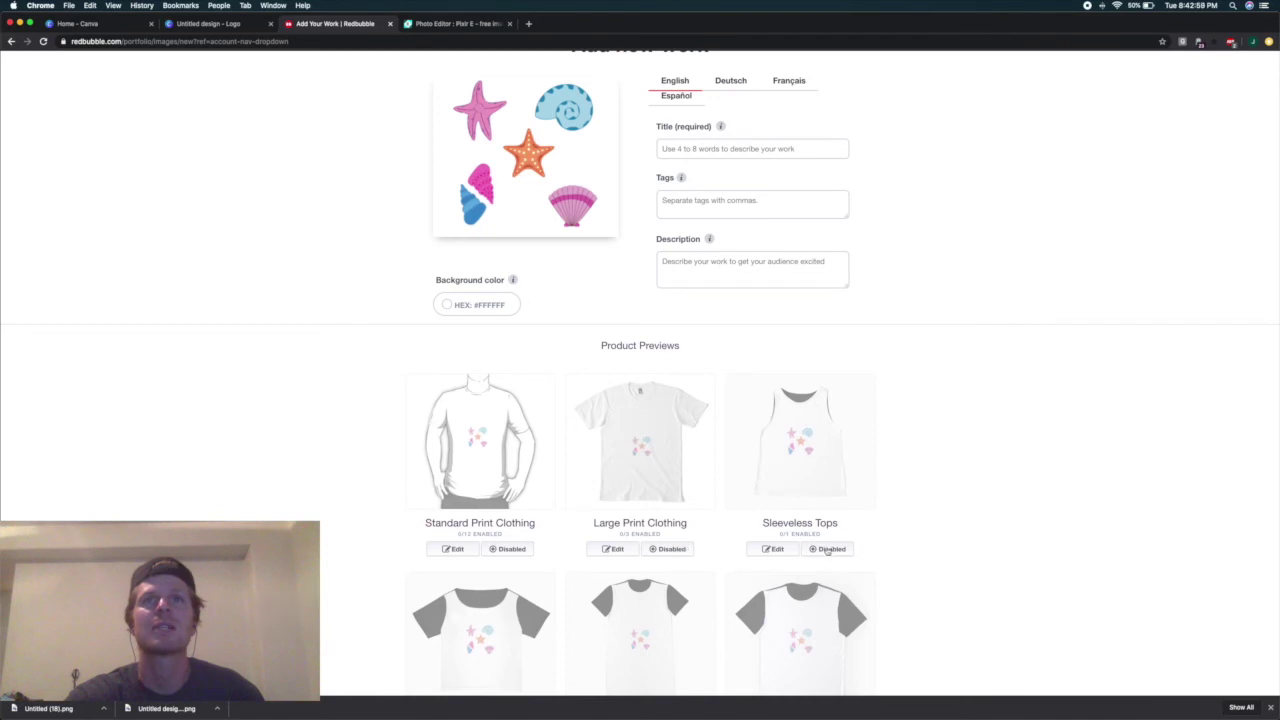
{"action": "left_click", "coordinate": [672, 549]}
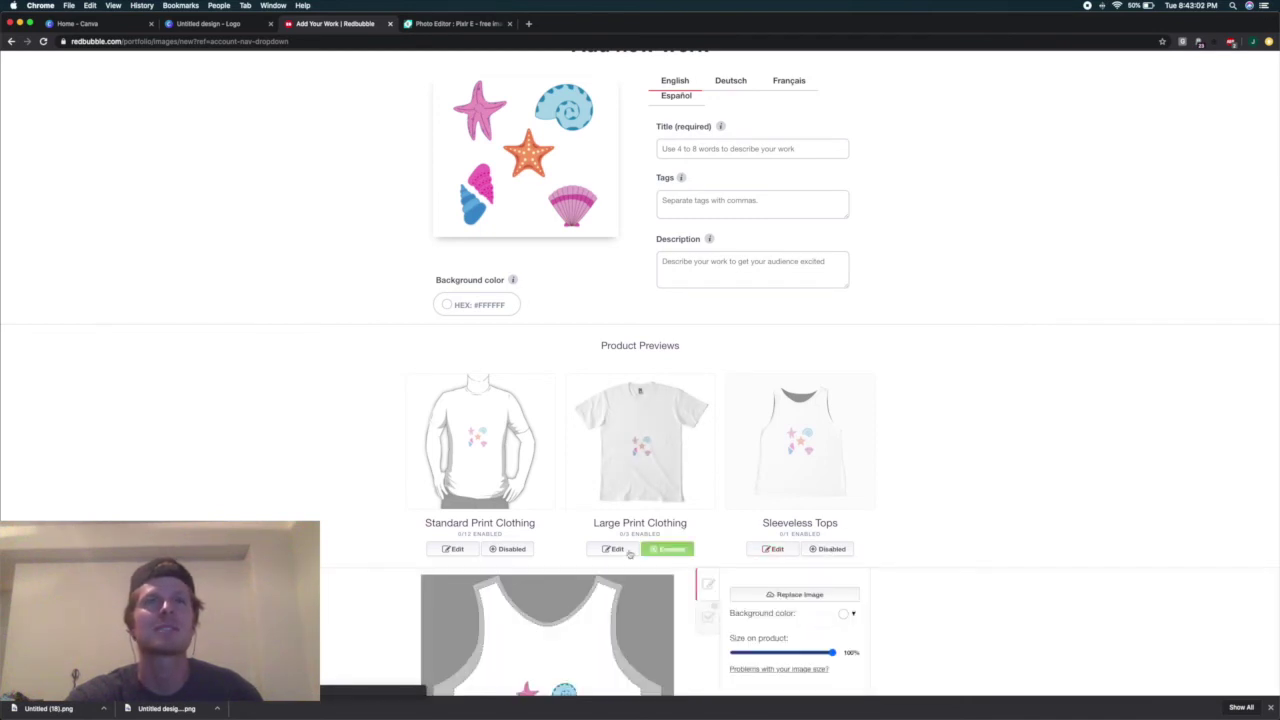
{"action": "left_click", "coordinate": [508, 551]}
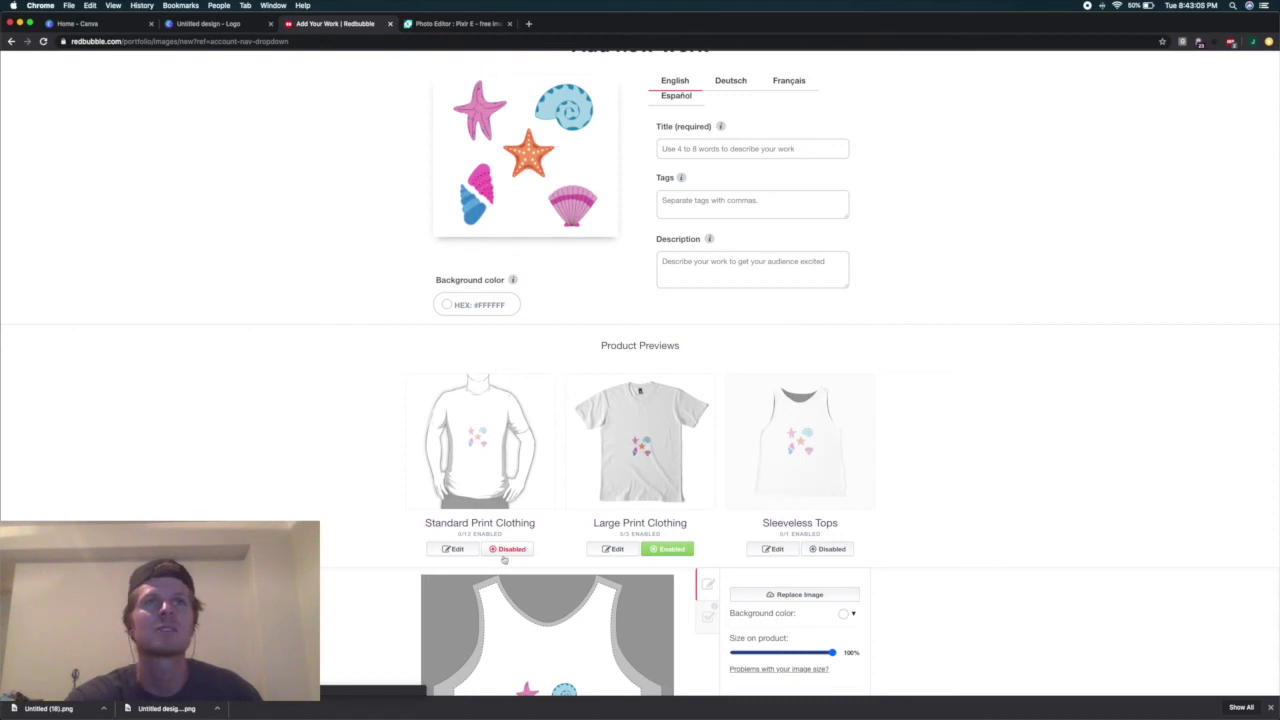
{"action": "scroll", "coordinate": [334, 513], "scroll_direction": "down", "scroll_amount": 1}
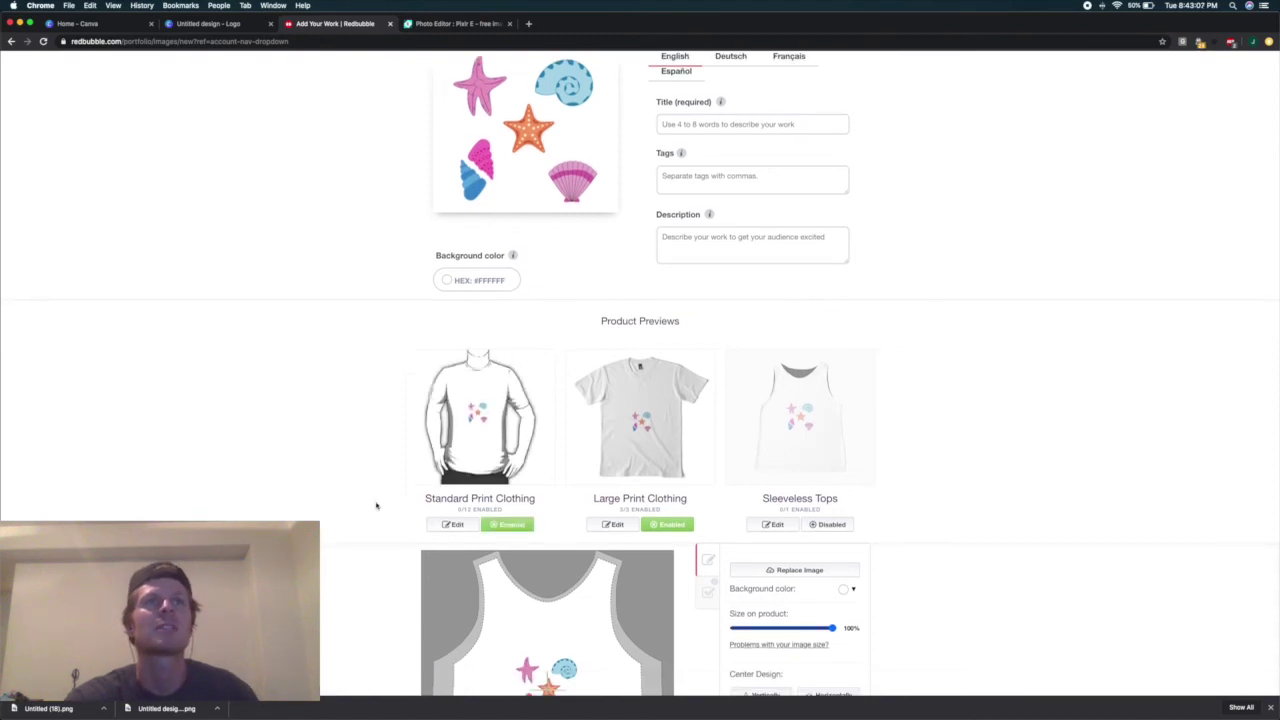
{"action": "scroll", "coordinate": [378, 500], "scroll_direction": "down", "scroll_amount": 1}
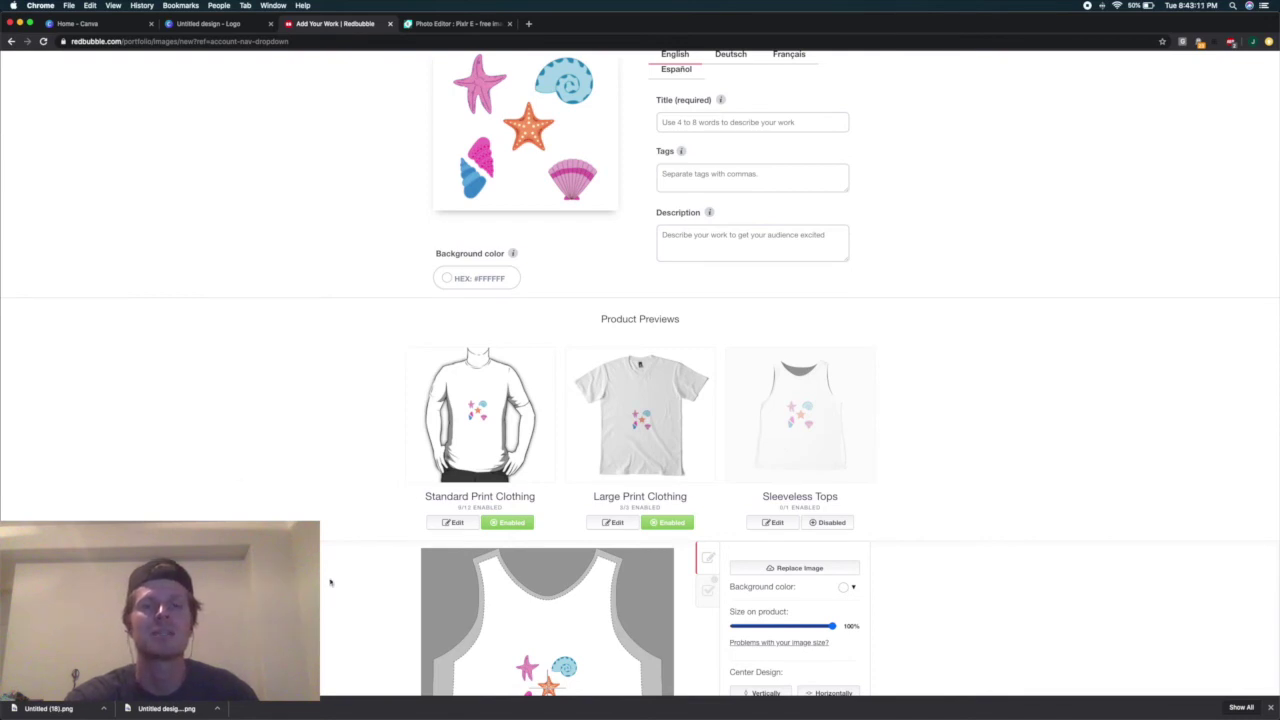
{"action": "scroll", "coordinate": [369, 600], "scroll_direction": "down", "scroll_amount": 1}
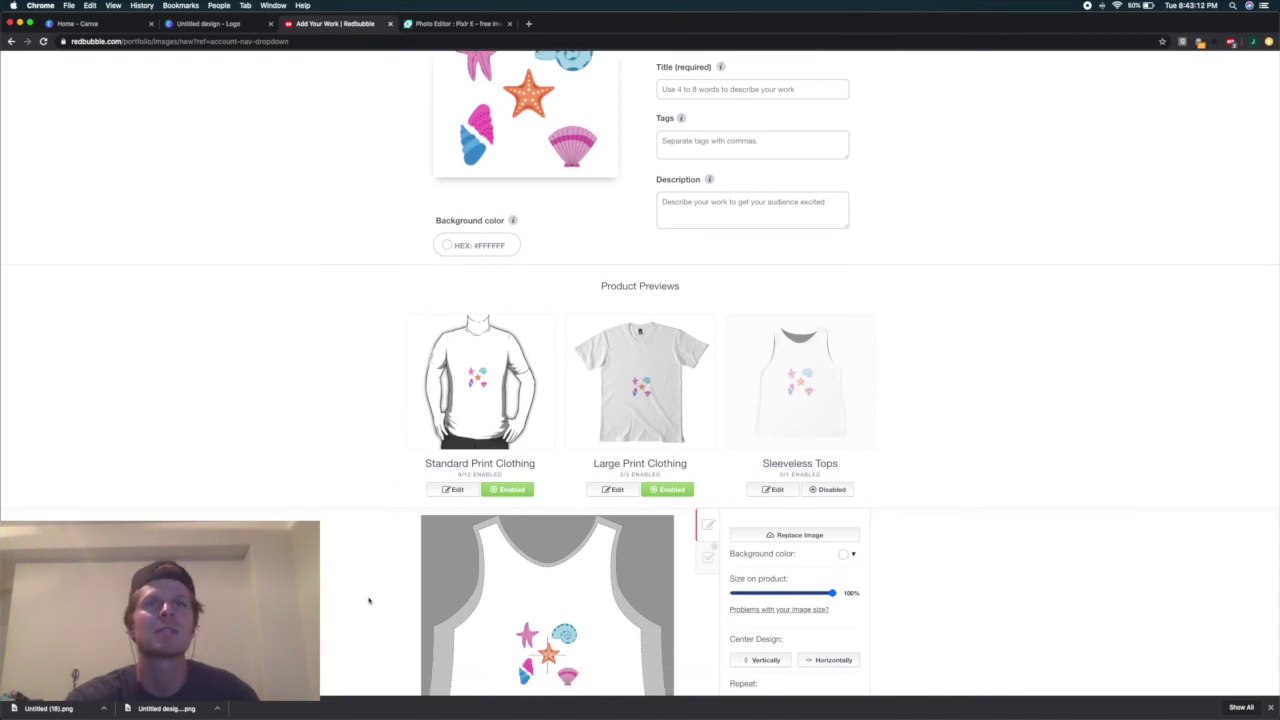
{"action": "scroll", "coordinate": [369, 600], "scroll_direction": "down", "scroll_amount": 10}
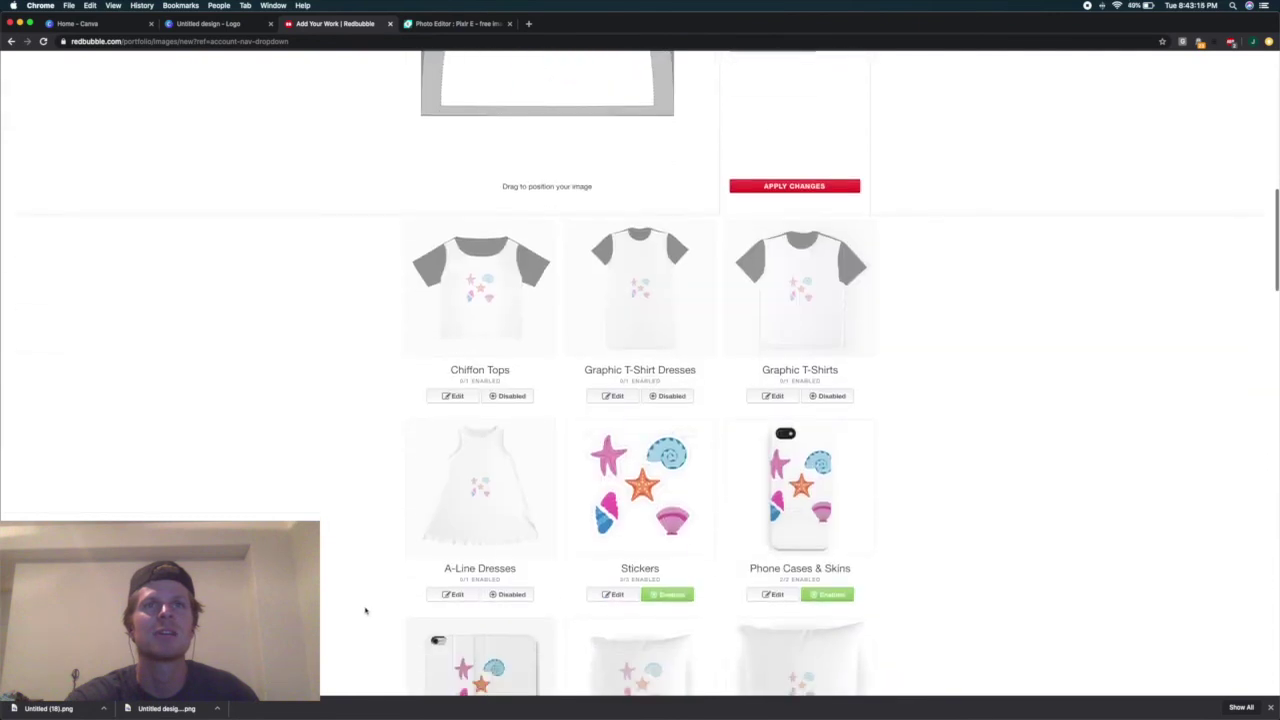
{"action": "scroll", "coordinate": [366, 610], "scroll_direction": "down", "scroll_amount": 1}
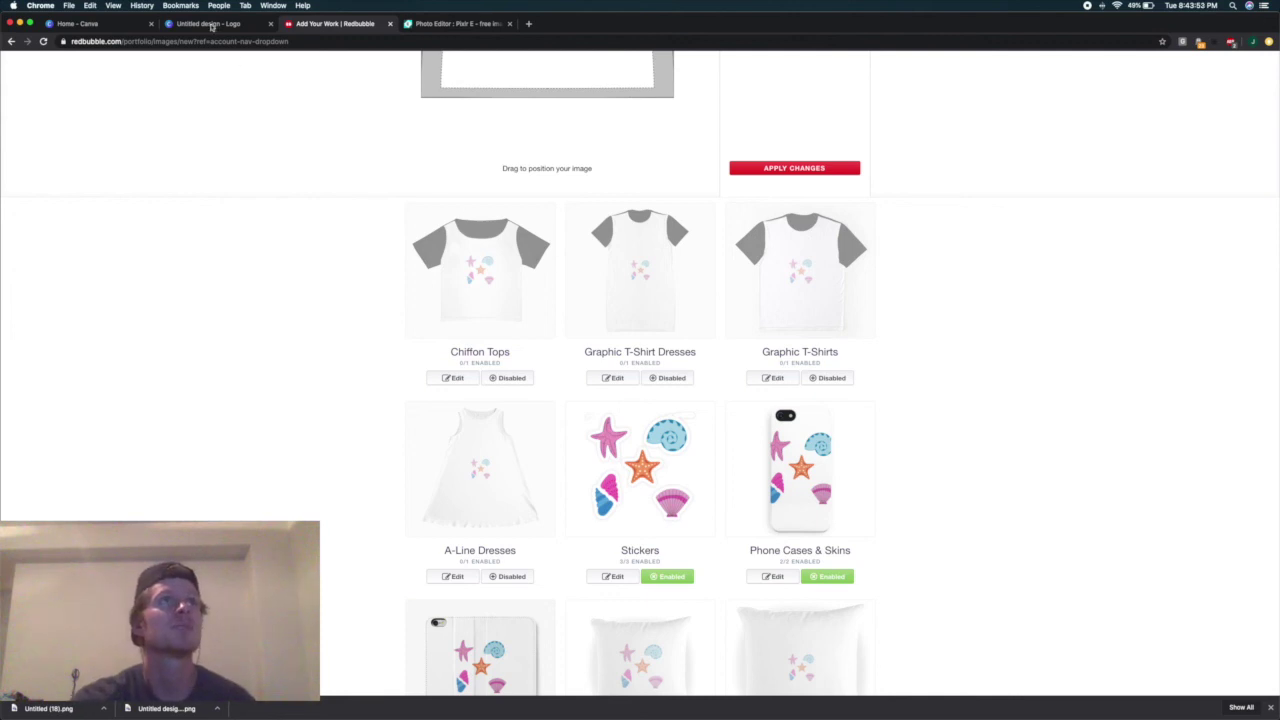
Step: Switch back to the Canva seashell design and scroll further down the 'beach' element results
{"action": "key", "text": "ctrl+shift+Tab"}
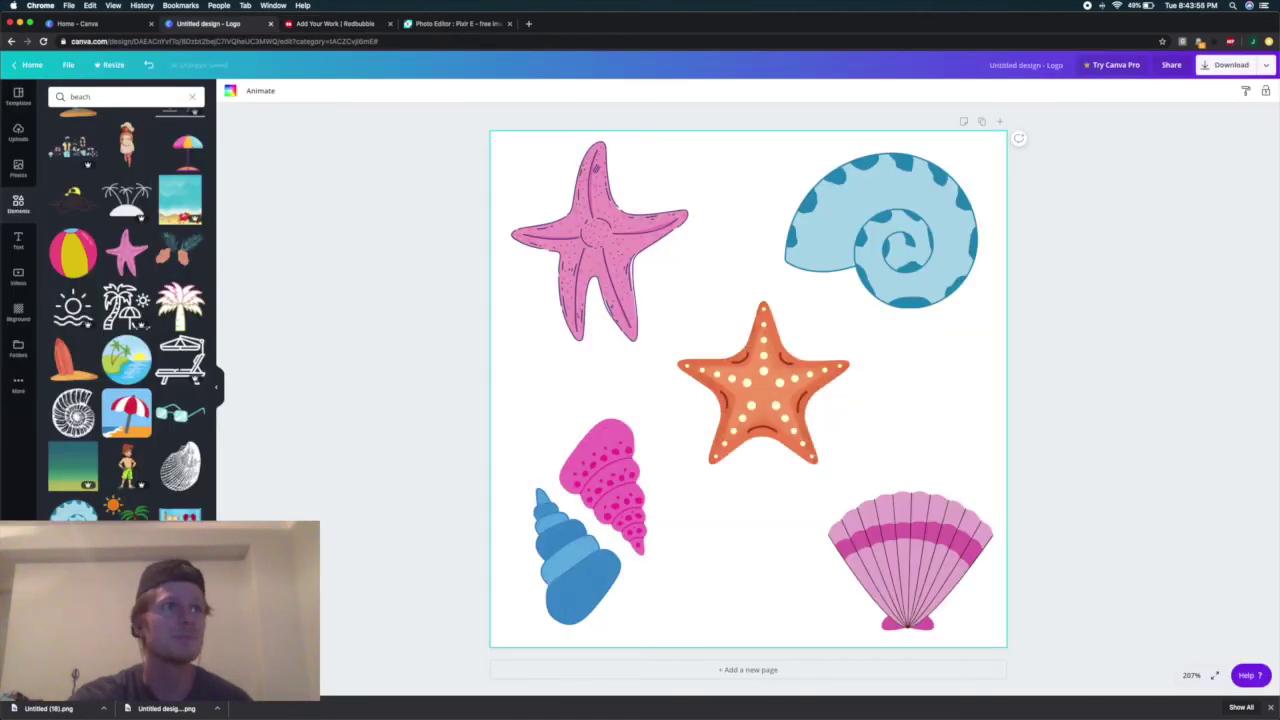
{"action": "scroll", "coordinate": [108, 438], "scroll_direction": "down", "scroll_amount": 4}
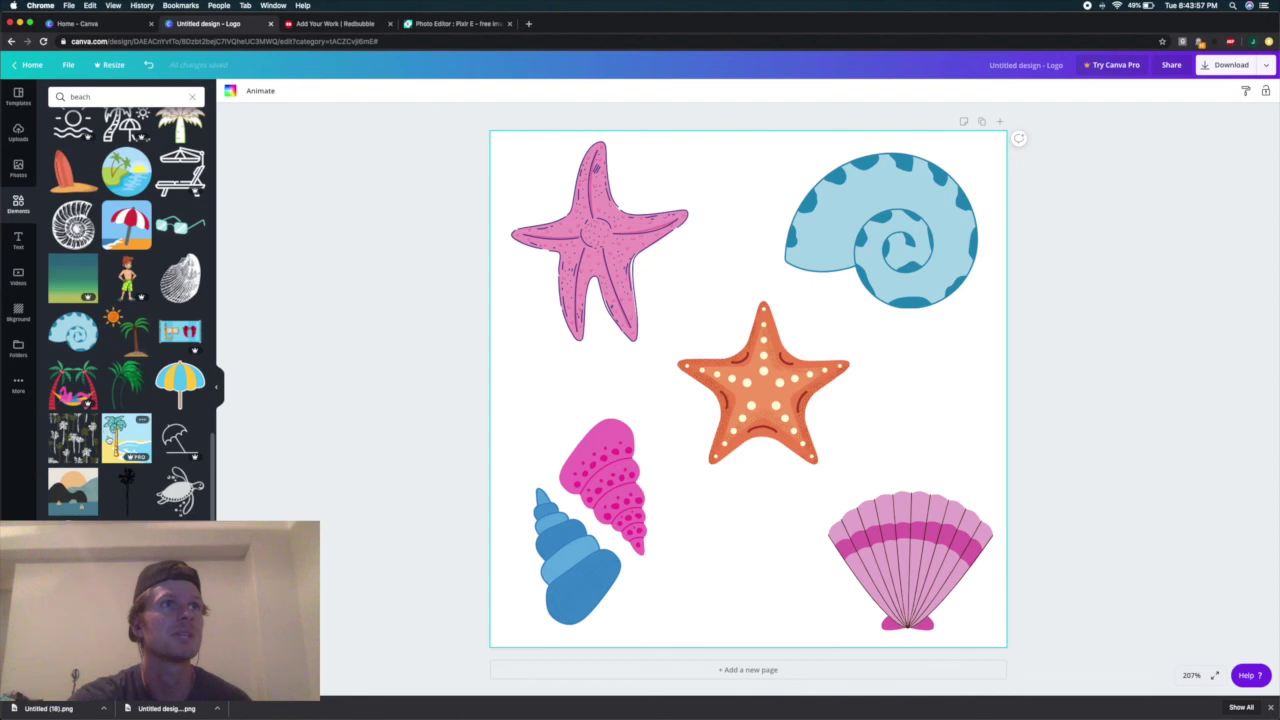
{"action": "scroll", "coordinate": [108, 440], "scroll_direction": "down", "scroll_amount": 3}
{"action": "scroll", "coordinate": [108, 440], "scroll_direction": "down", "scroll_amount": 3}
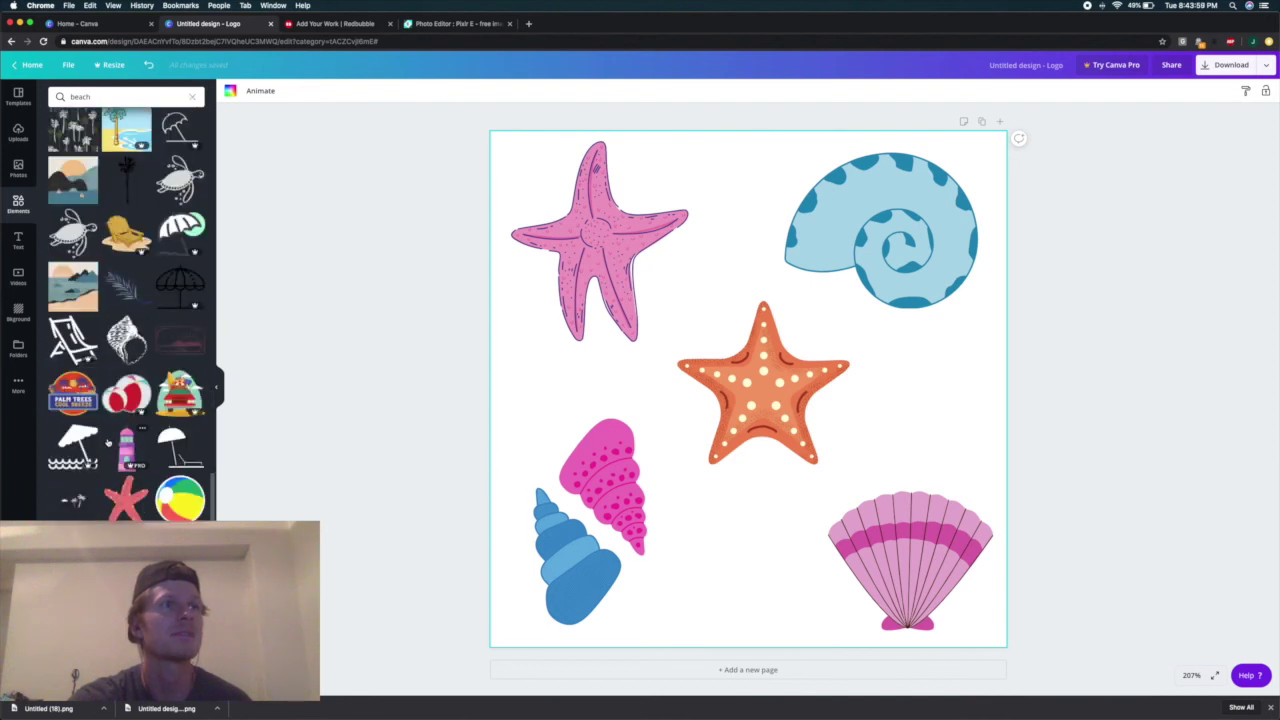
{"action": "scroll", "coordinate": [108, 442], "scroll_direction": "down", "scroll_amount": 4}
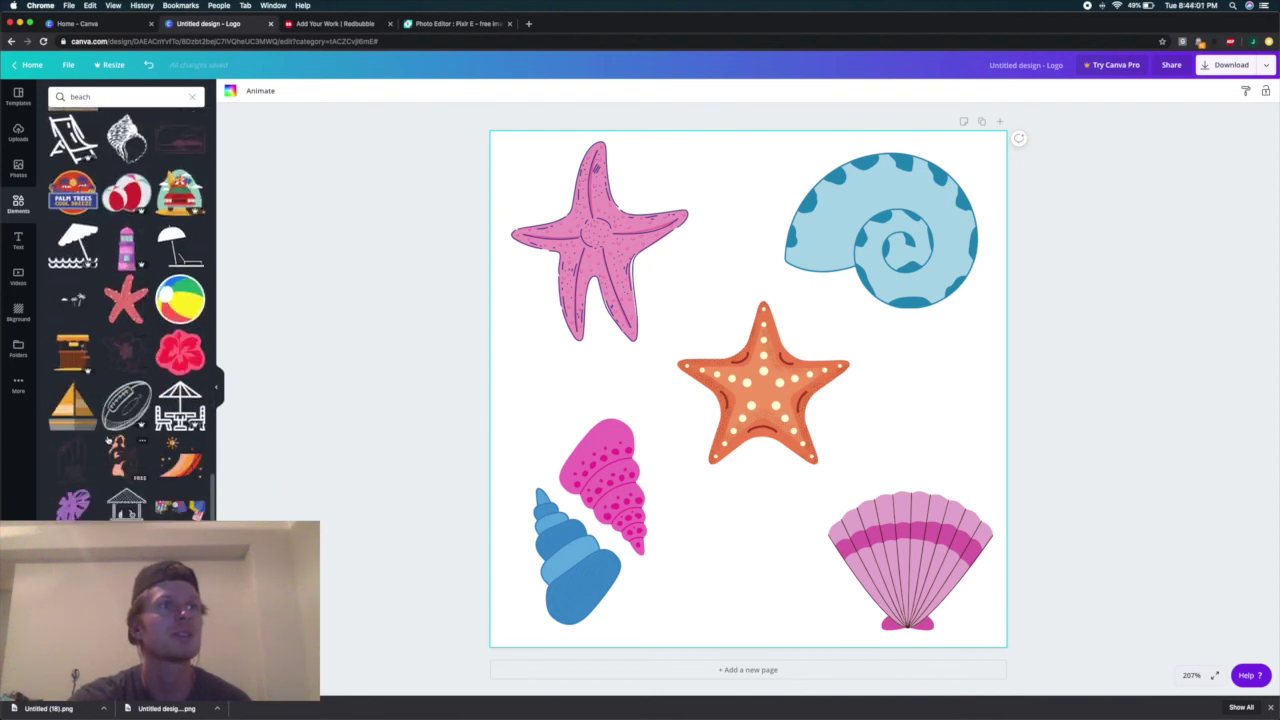